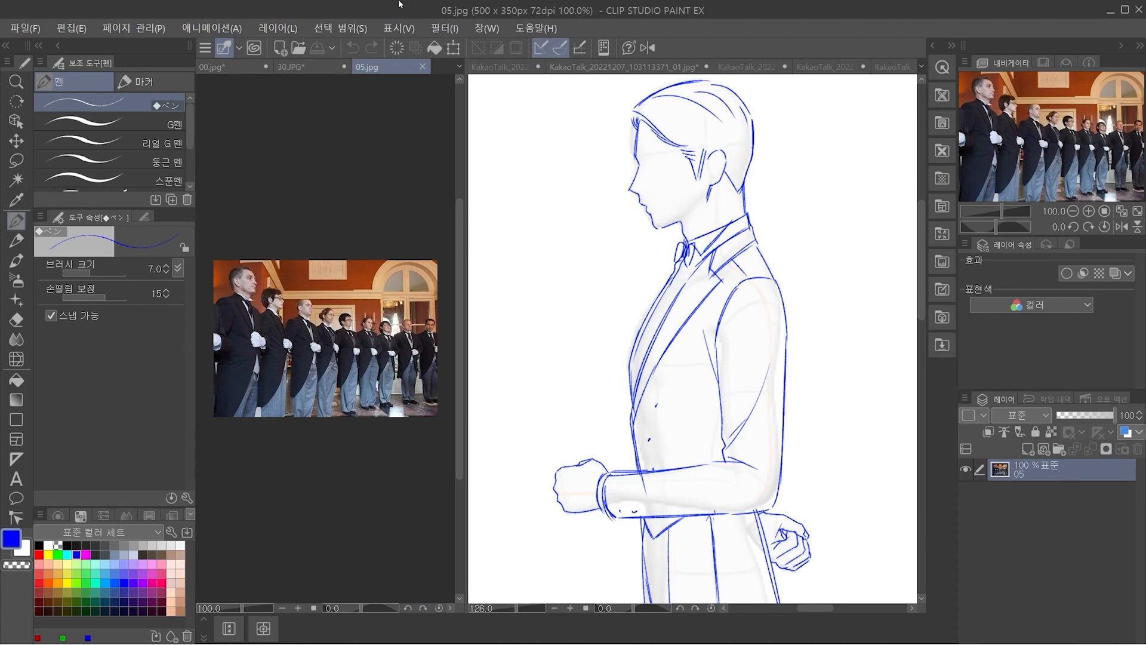
Add a vector layer over the photo and paint the front man's shirt collar in green with a 4.0 brush
drag(242, 314, 287, 302)
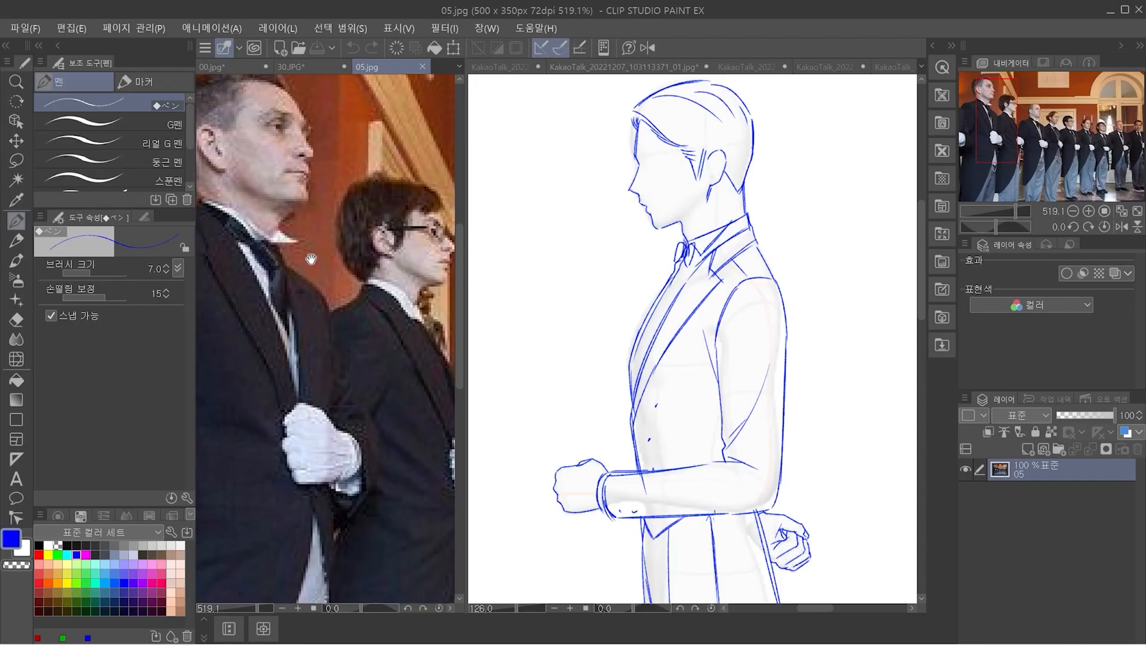
scroll(308, 262, down, 2)
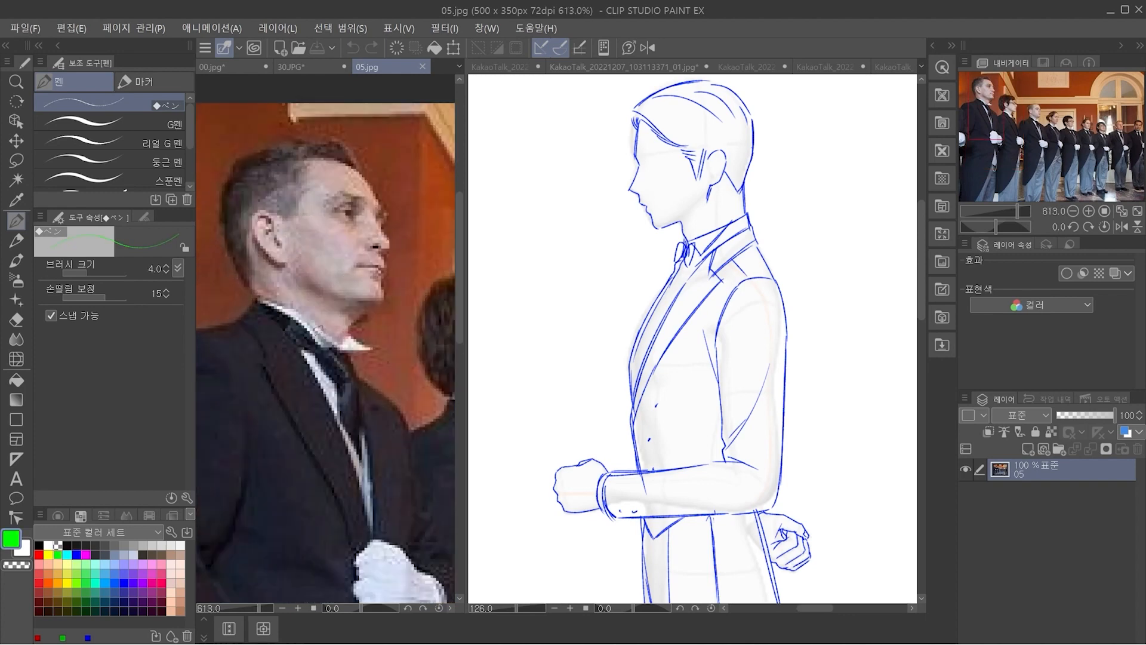
drag(301, 319, 333, 352)
key(ctrl+z)
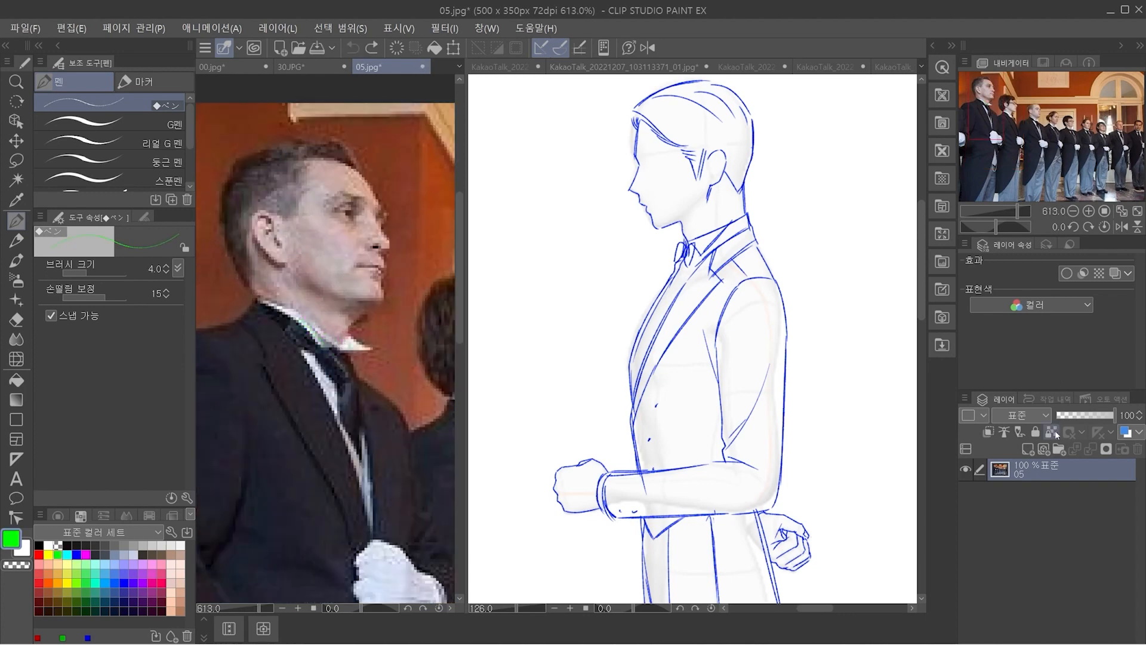
click(1044, 449)
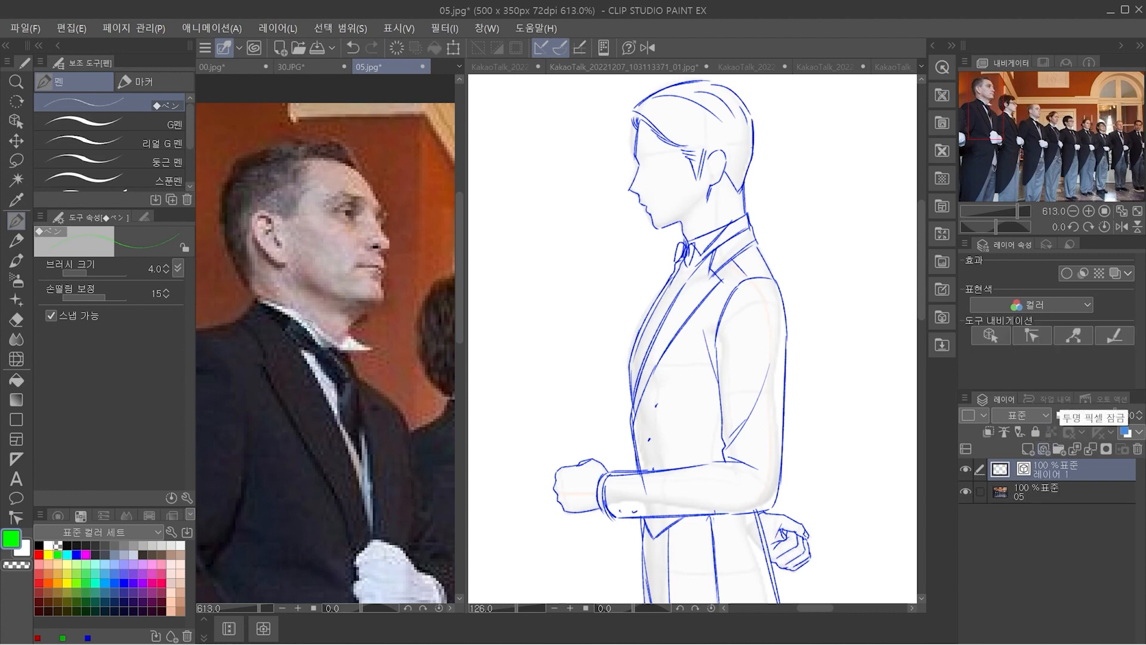
mouse_move(301, 320)
mouse_down()
mouse_move(309, 349)
mouse_move(333, 346)
mouse_move(303, 322)
mouse_move(319, 347)
mouse_move(341, 348)
mouse_up()
mouse_move(341, 348)
mouse_down()
mouse_move(349, 356)
mouse_move(352, 347)
mouse_up()
key(ctrl+z)
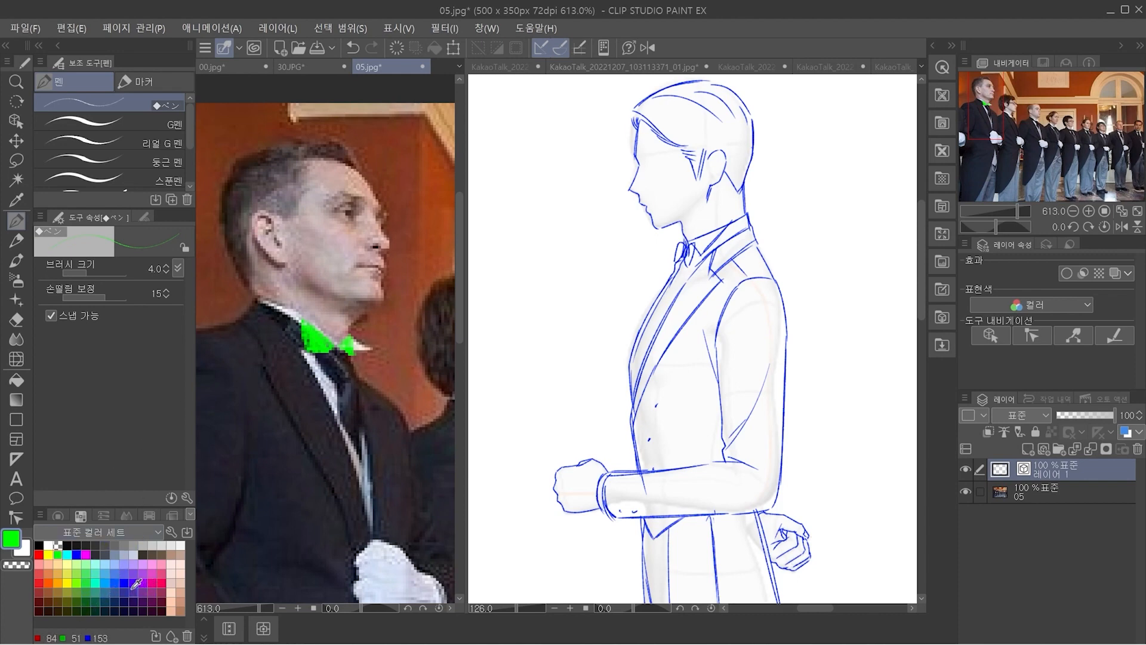
On another new vector layer, outline a bow tie in crimson below the front man's collar
click(39, 582)
click(161, 583)
click(1044, 448)
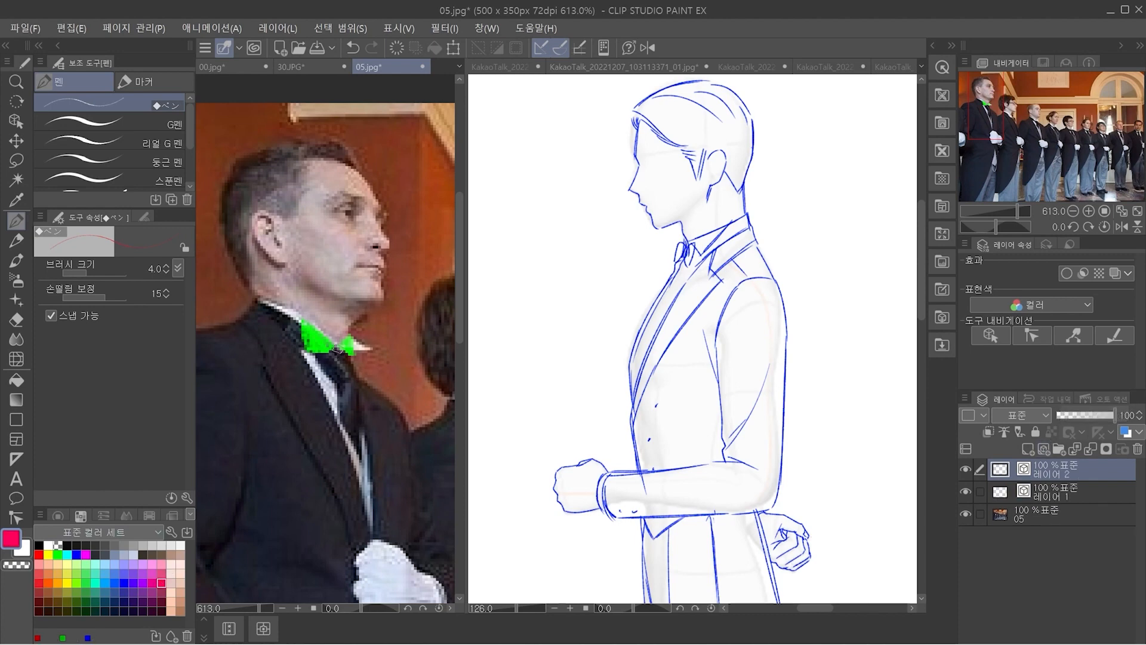
mouse_move(337, 351)
mouse_down()
mouse_move(305, 360)
mouse_move(314, 381)
mouse_move(332, 382)
mouse_move(339, 365)
mouse_move(322, 344)
mouse_move(316, 386)
mouse_move(337, 349)
mouse_move(338, 365)
mouse_move(337, 350)
mouse_move(314, 383)
mouse_move(366, 342)
mouse_move(367, 376)
mouse_move(351, 374)
mouse_move(361, 382)
mouse_move(365, 355)
mouse_move(365, 386)
mouse_move(366, 356)
mouse_up()
key(ctrl+z)
key(ctrl+z)
key(ctrl+z)
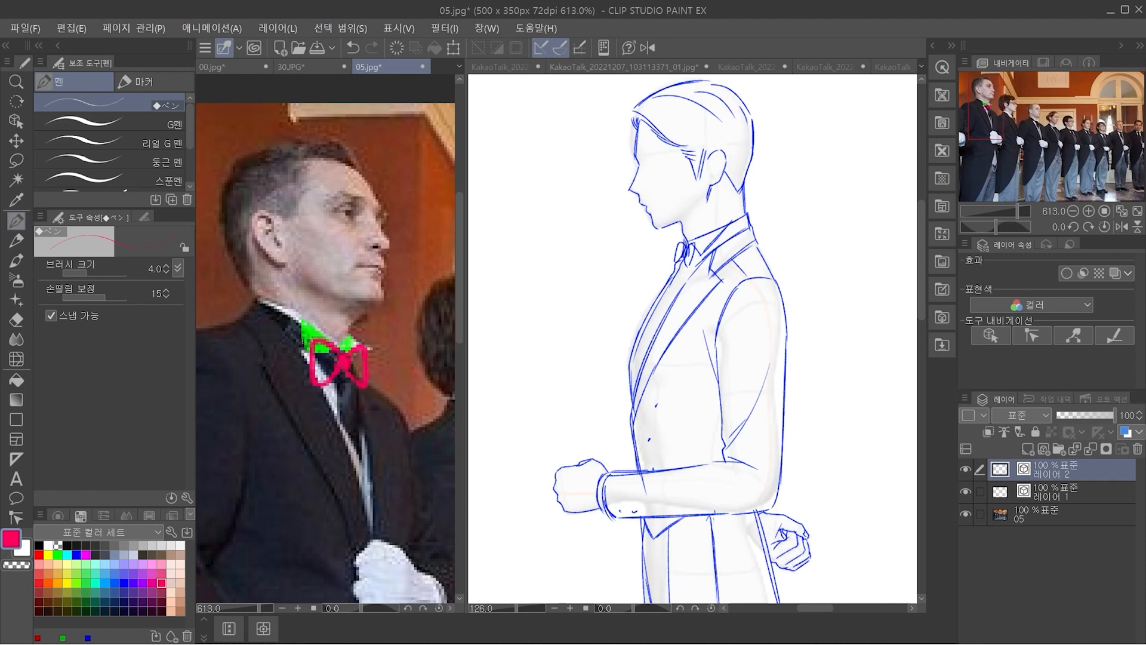
Mark the bow tie's neckband in crimson, and trace the shirt front and the collar's upper edge in green
drag(296, 347, 310, 354)
drag(266, 305, 296, 327)
mouse_move(386, 427)
mouse_down()
mouse_move(322, 450)
mouse_move(379, 439)
mouse_up()
click(58, 554)
drag(347, 376, 368, 457)
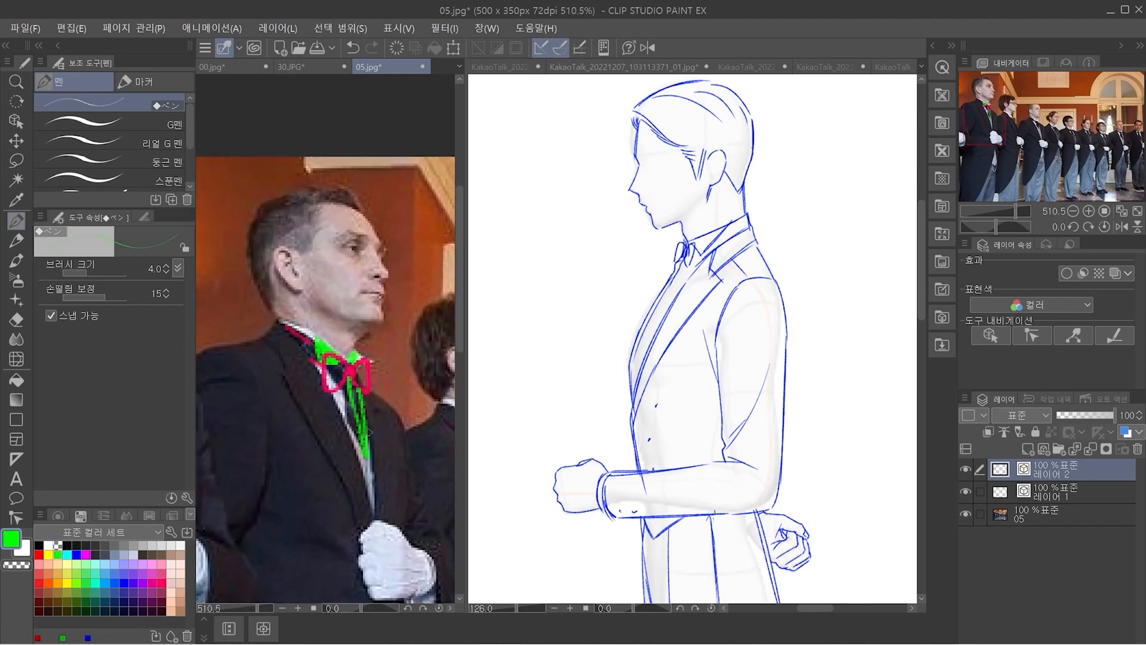
drag(276, 319, 320, 344)
drag(401, 398, 375, 477)
drag(382, 519, 353, 496)
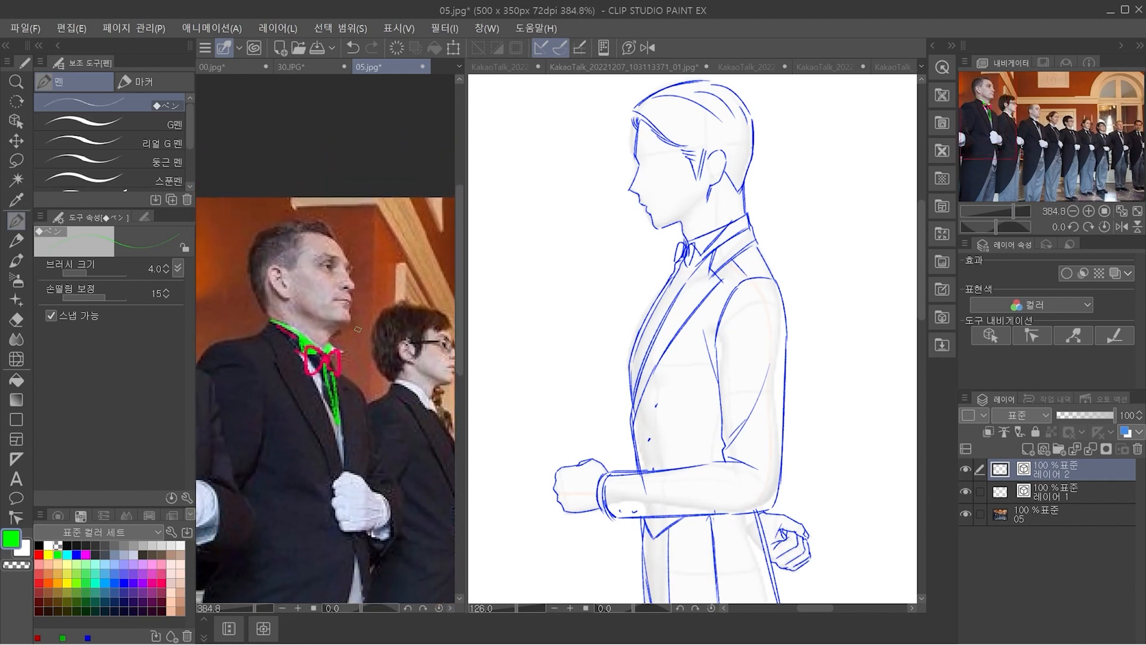
mouse_move(344, 339)
mouse_down()
mouse_move(437, 281)
mouse_move(440, 295)
mouse_up()
key(ctrl+z)
key(ctrl+z)
In the sketch KakaoTalk_20221207_103113371_01.jpg, draw the shirt collar's upper edge and back edge in blue
click(597, 67)
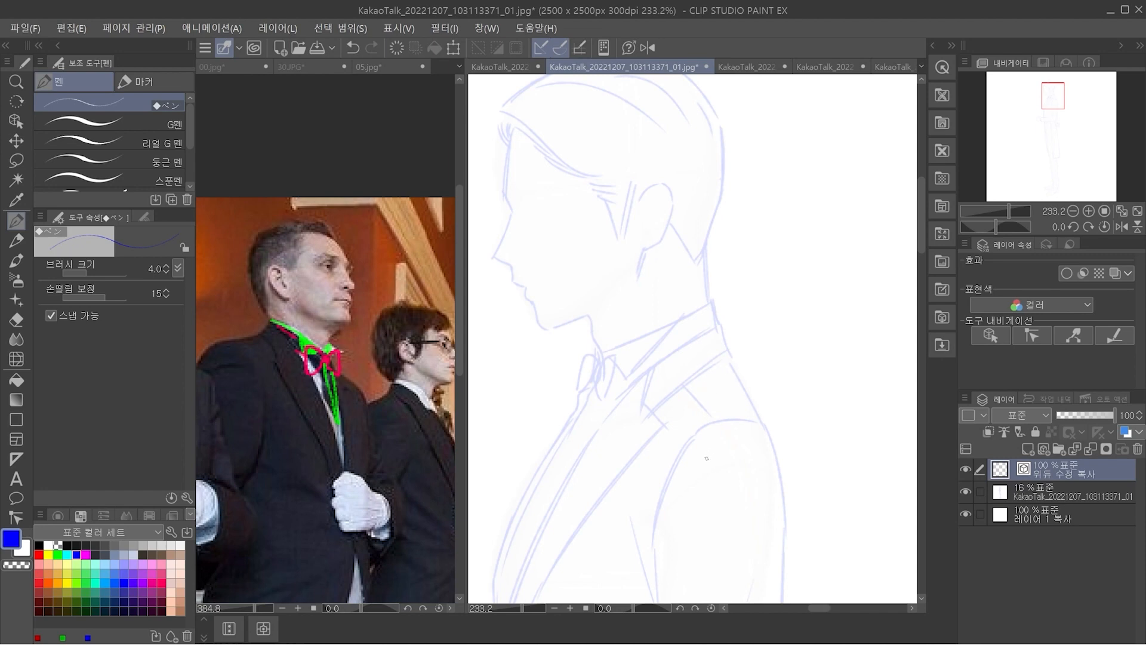
drag(592, 340, 707, 278)
key(ctrl+z)
drag(592, 340, 707, 278)
key(ctrl+z)
mouse_move(595, 341)
mouse_down()
mouse_move(703, 282)
mouse_move(714, 323)
mouse_up()
drag(691, 259, 714, 324)
key(ctrl+z)
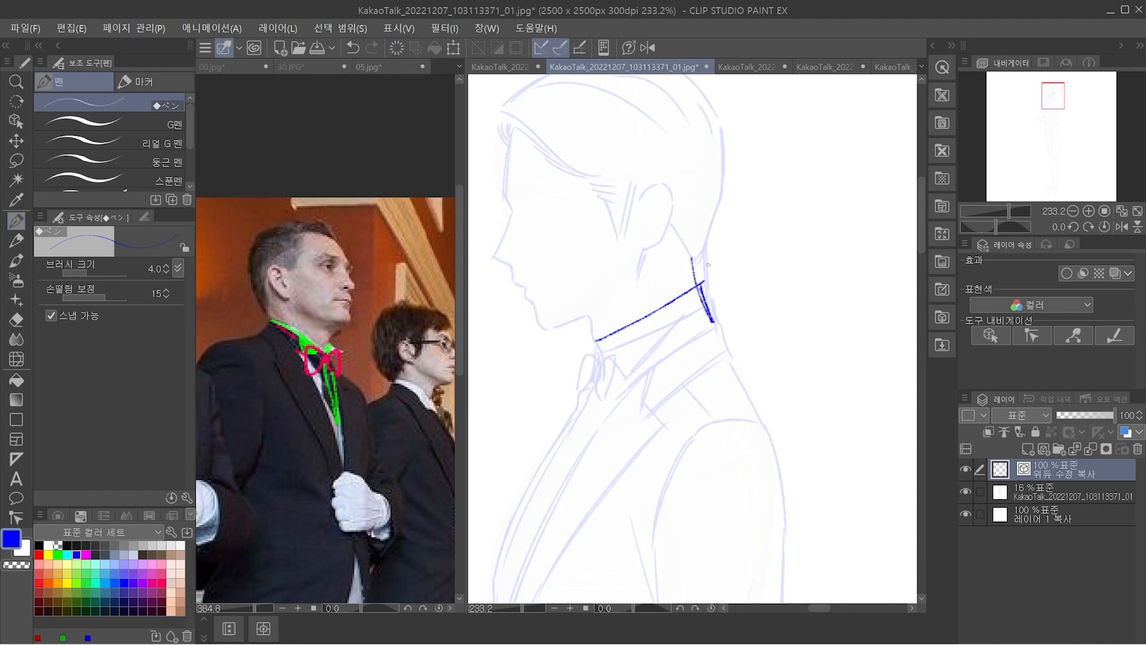
Draw the nape line above the collar, erase the overshoot at its back corner, and add the short throat line
scroll(716, 262, up, 1)
mouse_move(725, 235)
mouse_down()
mouse_move(698, 304)
mouse_move(698, 288)
mouse_up()
key(e)
drag(701, 341, 706, 337)
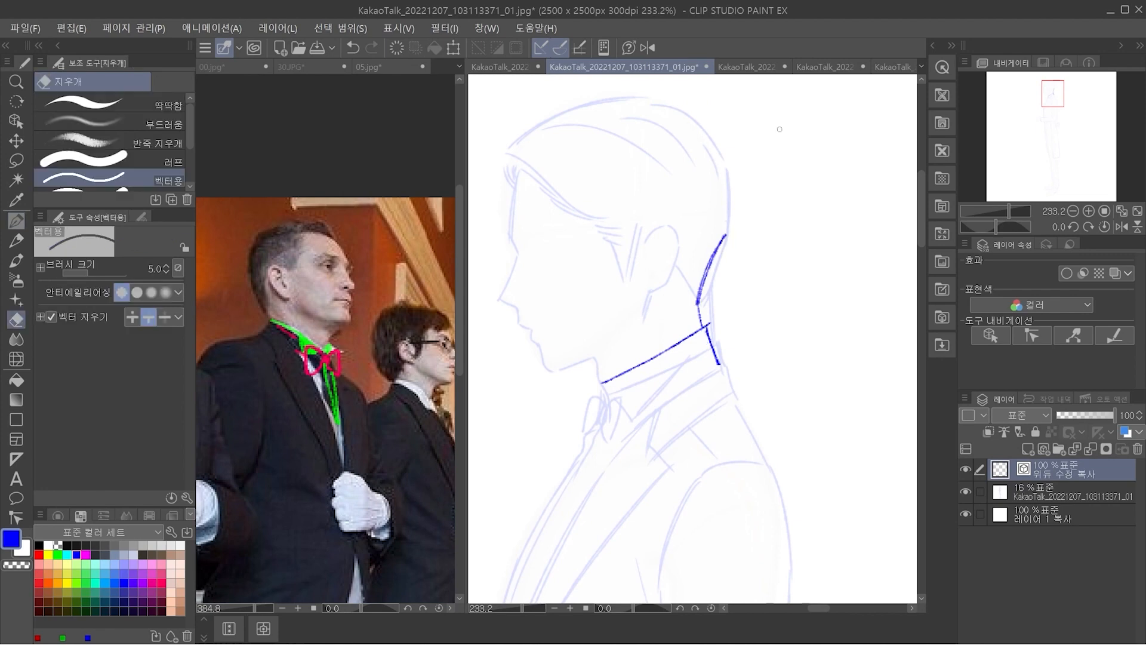
key(p)
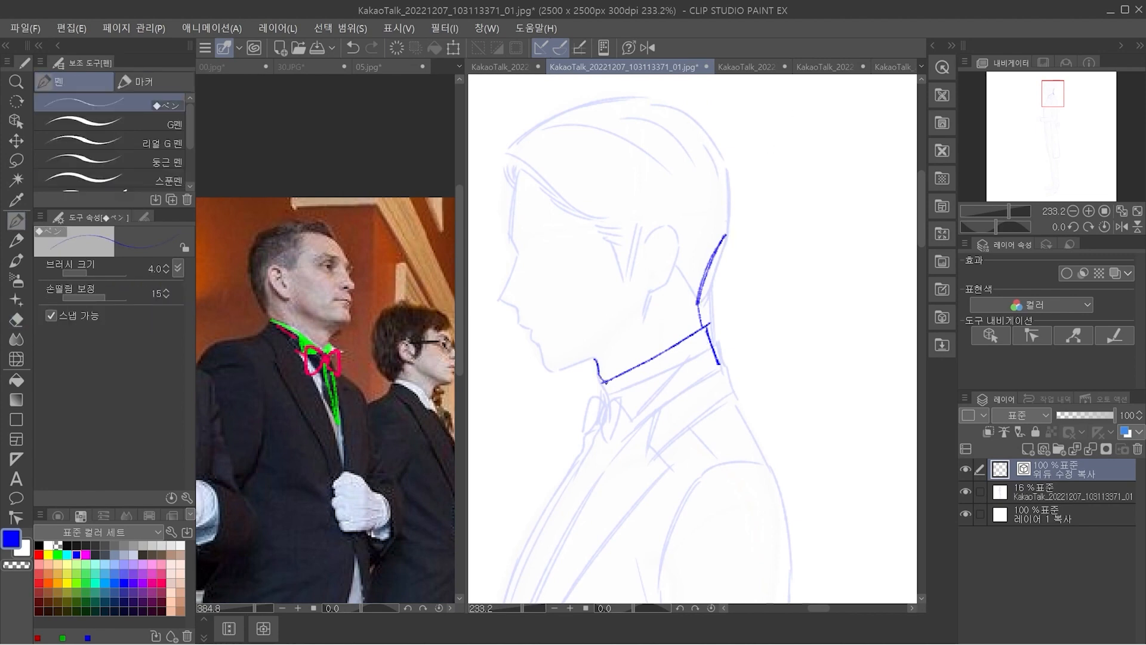
key(e)
key(p)
Close the shirt collar with its front and lower edges, and recolour the new neck and collar lines green
drag(597, 384, 599, 431)
key(space)
drag(809, 389, 789, 356)
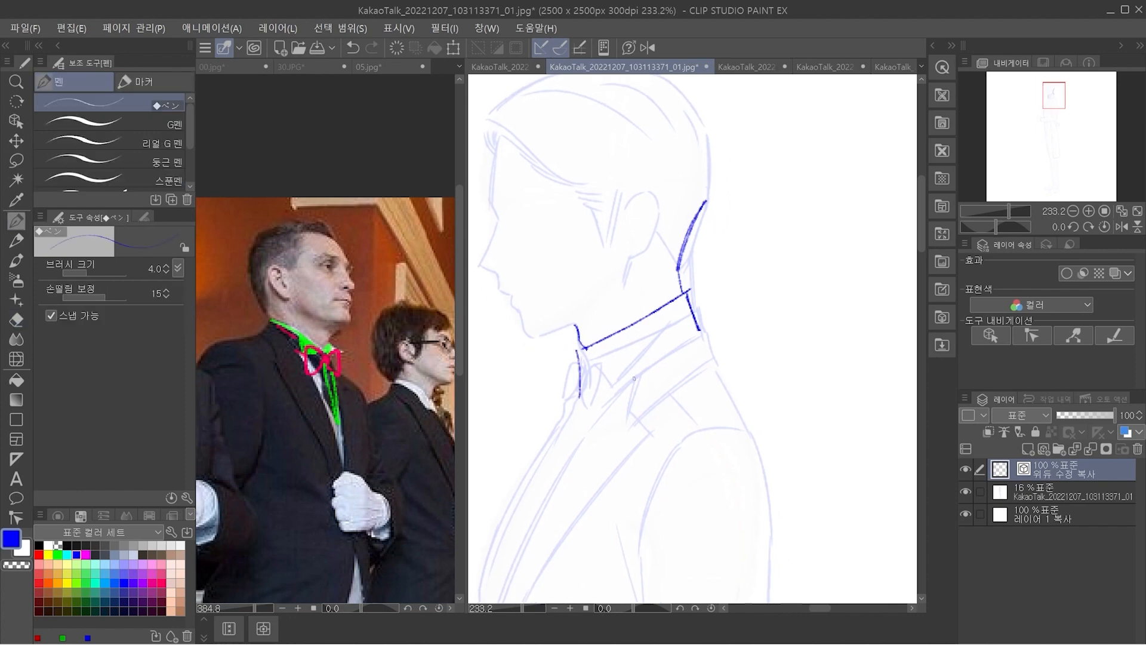
drag(581, 396, 697, 331)
key(ctrl+space)
mouse_move(775, 345)
mouse_down()
mouse_move(755, 366)
mouse_move(771, 358)
mouse_up()
key(ctrl+b)
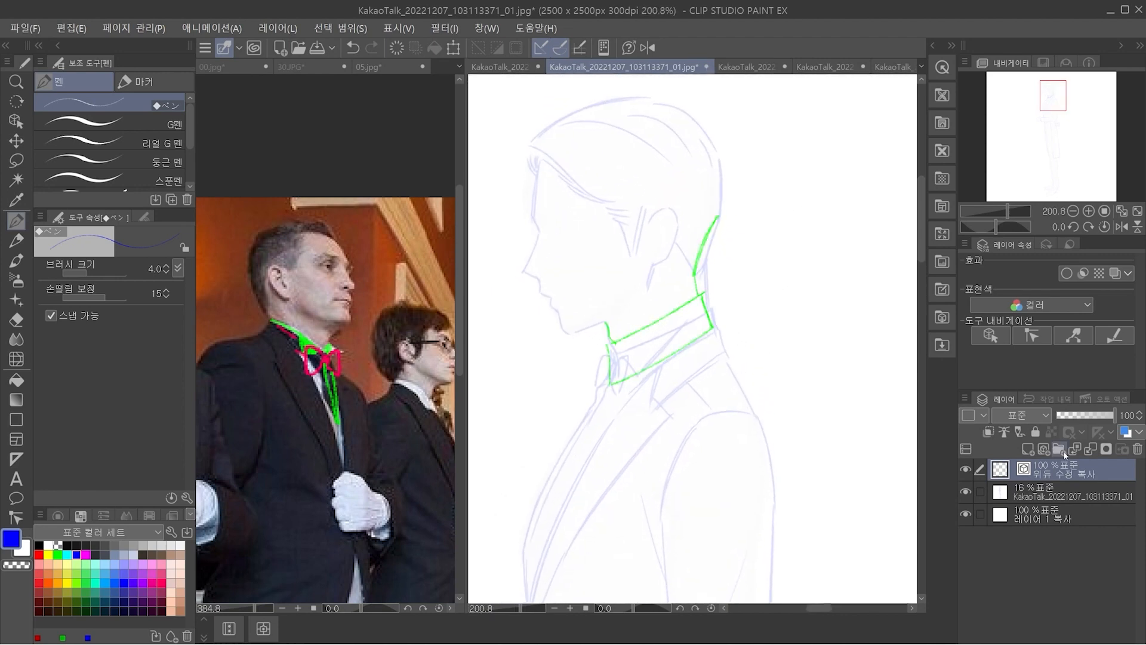
On a new vector layer, draw the jacket's front opening edge from the nape to the chest and its back collar line in blue
click(1043, 450)
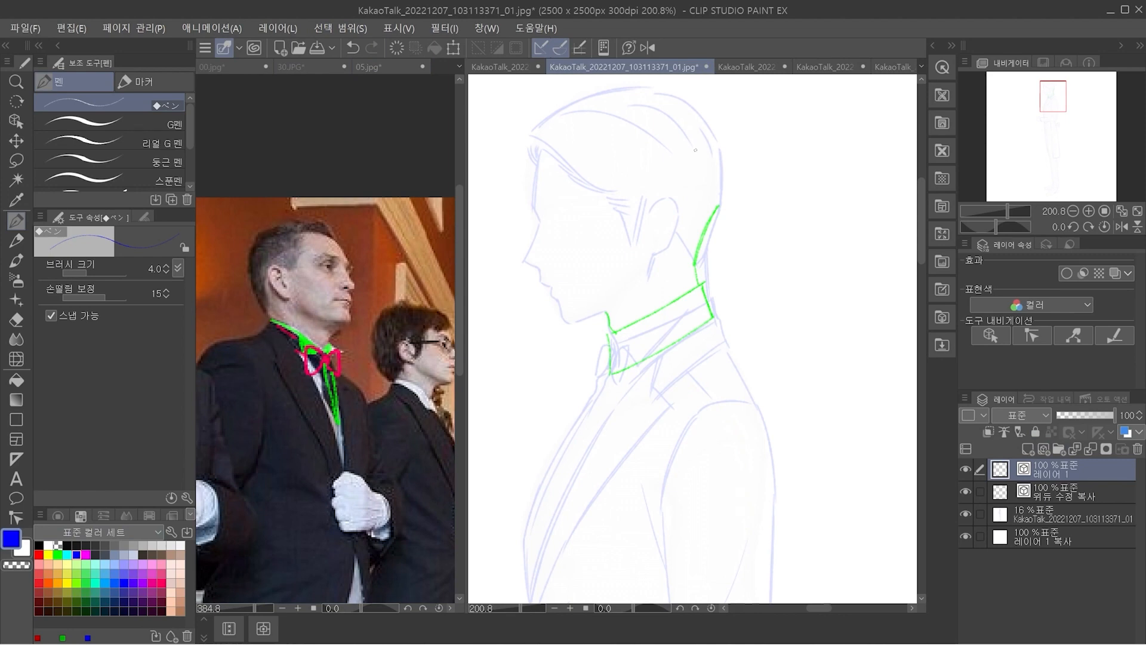
drag(702, 291, 601, 428)
key(ctrl+z)
drag(702, 291, 594, 425)
drag(704, 290, 739, 352)
key(ctrl+z)
drag(703, 290, 583, 451)
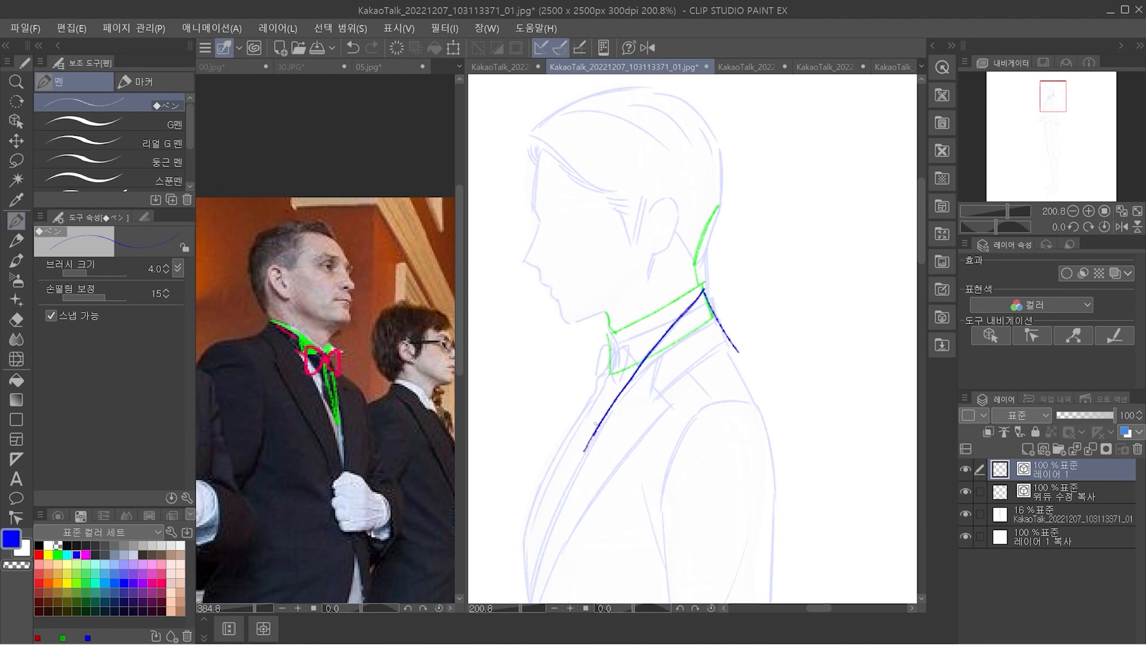
Draw the jacket's upper back curve, the notched lapel outline, and the extension of the front edge down the chest
drag(740, 352, 770, 430)
key(ctrl+z)
drag(739, 355, 778, 452)
key(ctrl+z)
drag(740, 356, 777, 461)
mouse_move(649, 355)
mouse_down()
mouse_move(646, 383)
mouse_move(675, 400)
mouse_move(571, 526)
mouse_up()
drag(587, 448, 562, 516)
key(ctrl+z)
drag(589, 447, 562, 502)
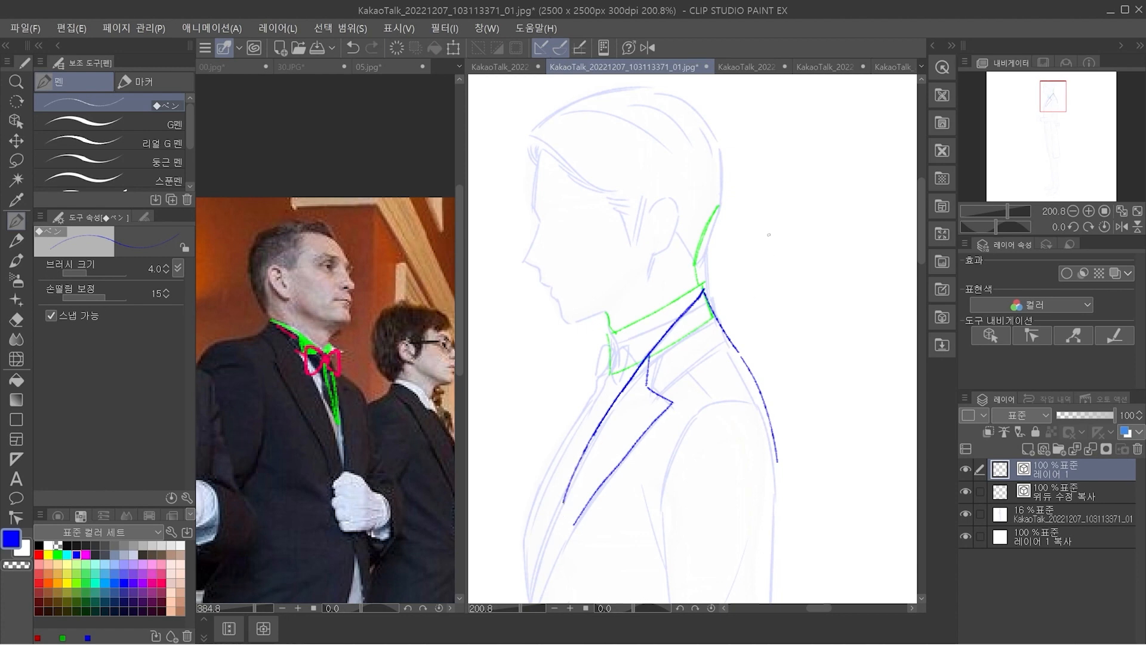
Draw the jacket collar's lower edge from the back of the neck to the lapel notch and clean up the back collar line
drag(728, 334, 662, 395)
scroll(708, 284, up, 3)
drag(701, 294, 746, 379)
key(e)
drag(711, 327, 724, 351)
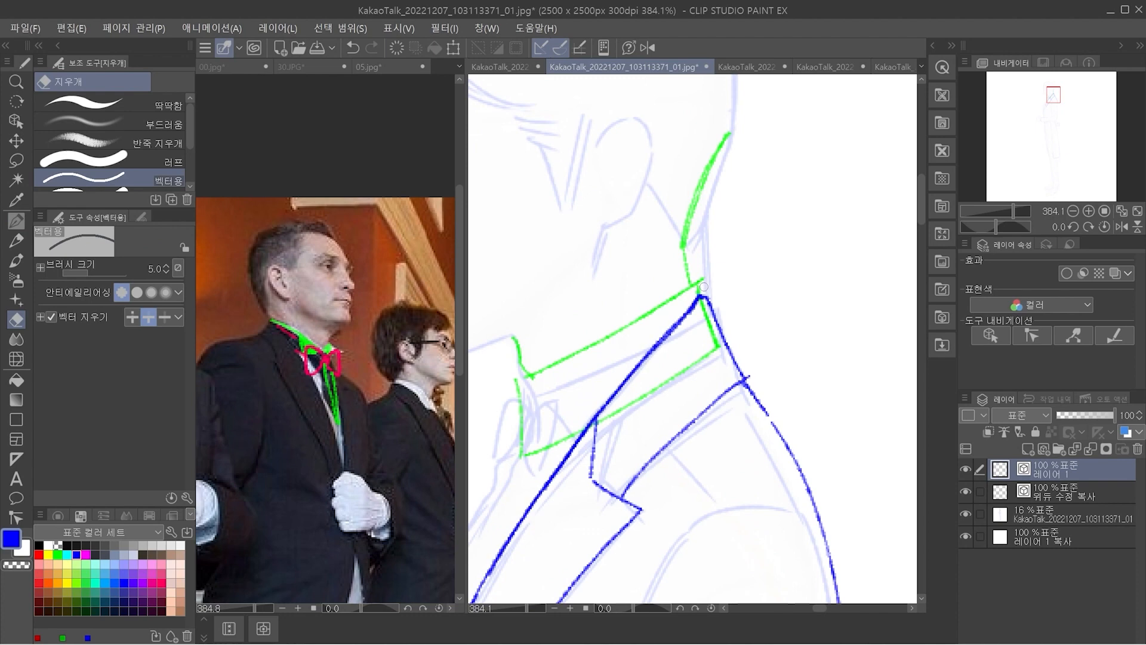
Trim the end of the green shirt collar's upper edge where it overshoots the nape
key(o)
click(681, 294)
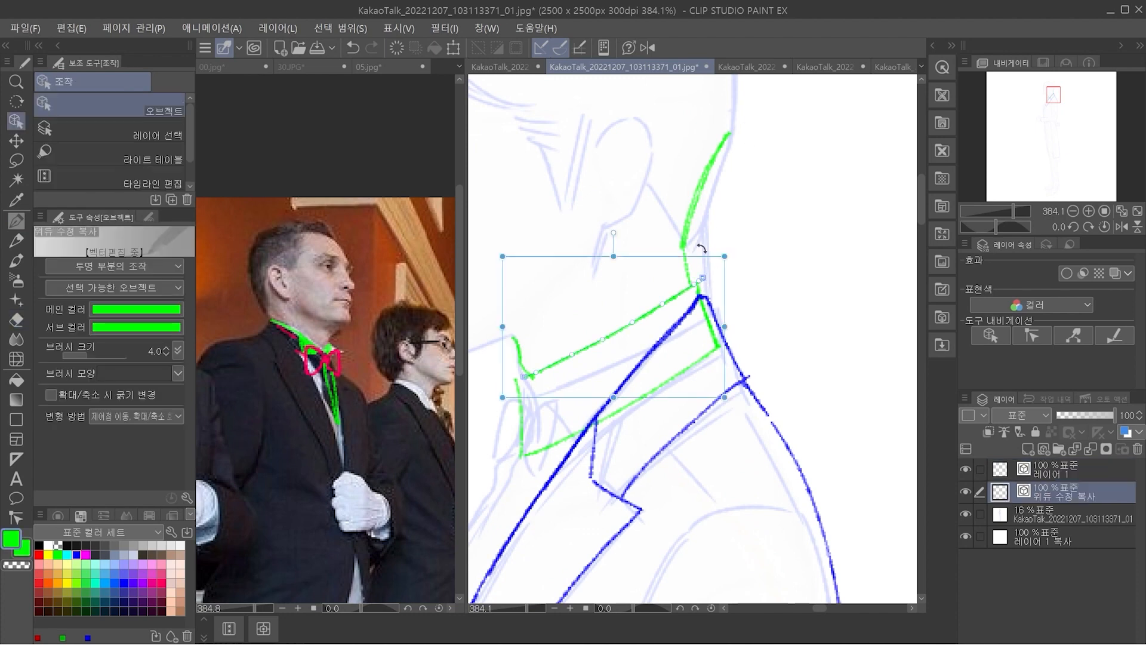
key(e)
key(p)
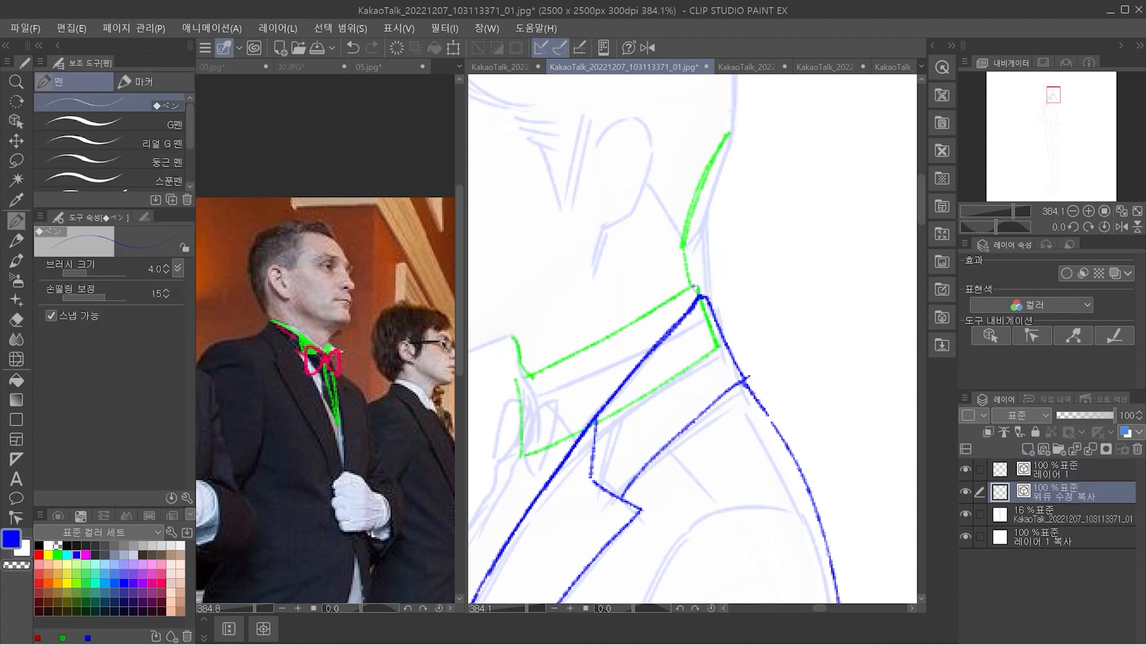
Redraw the jacket collar's back edge with a rounded top so it sits slightly outside the shirt collar
key(ctrl+z)
key(ctrl+z)
scroll(695, 289, up, 1)
key(p)
key(p)
drag(647, 329, 687, 283)
key(ctrl+z)
mouse_move(641, 329)
mouse_down()
mouse_move(689, 282)
mouse_move(740, 373)
mouse_up()
key(ctrl+z)
mouse_move(688, 281)
mouse_down()
mouse_move(740, 372)
mouse_move(732, 380)
mouse_move(689, 278)
mouse_up()
Erase the old inner line of the jacket's back collar and the overlap at its top
key(e)
key(ctrl+z)
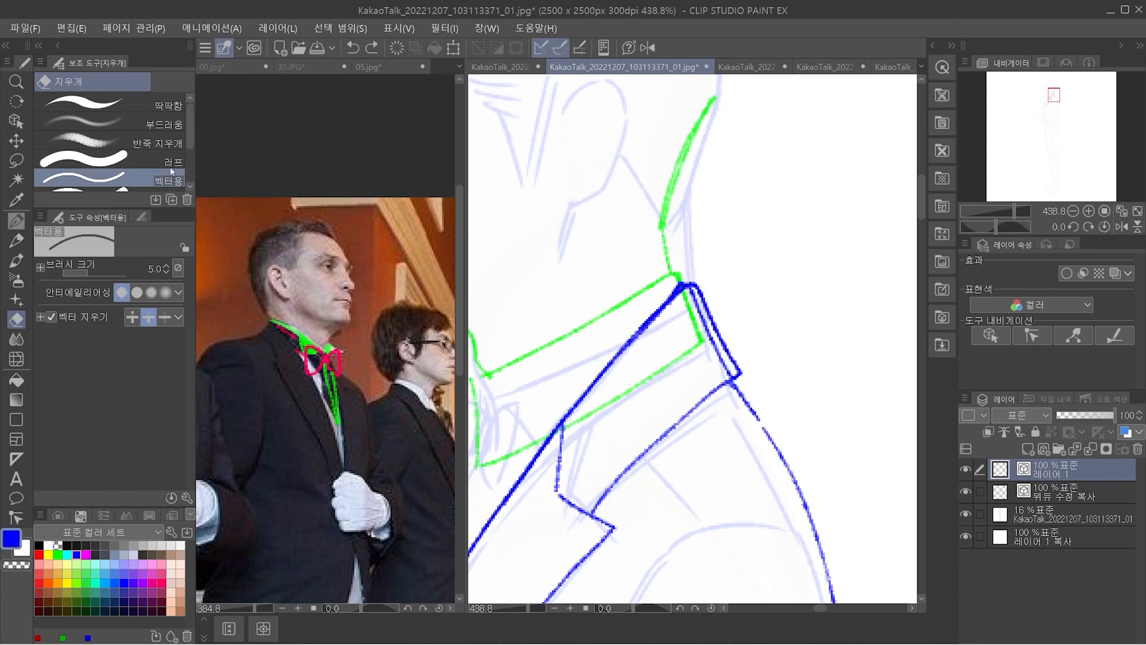
drag(696, 307, 690, 294)
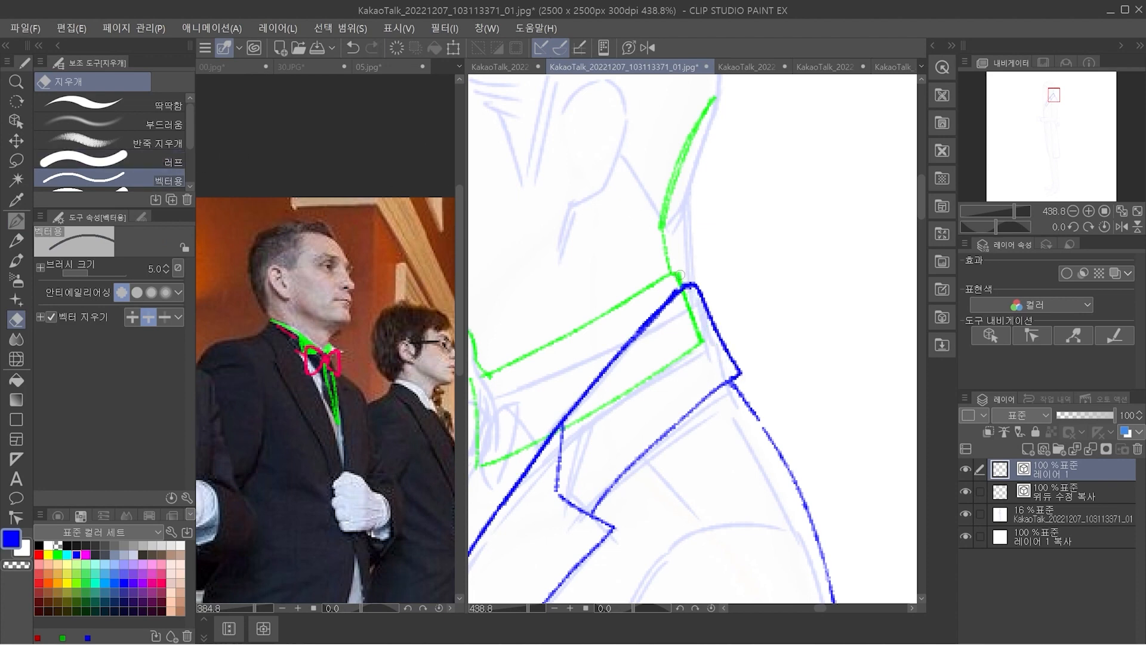
click(675, 284)
scroll(740, 216, down, 4)
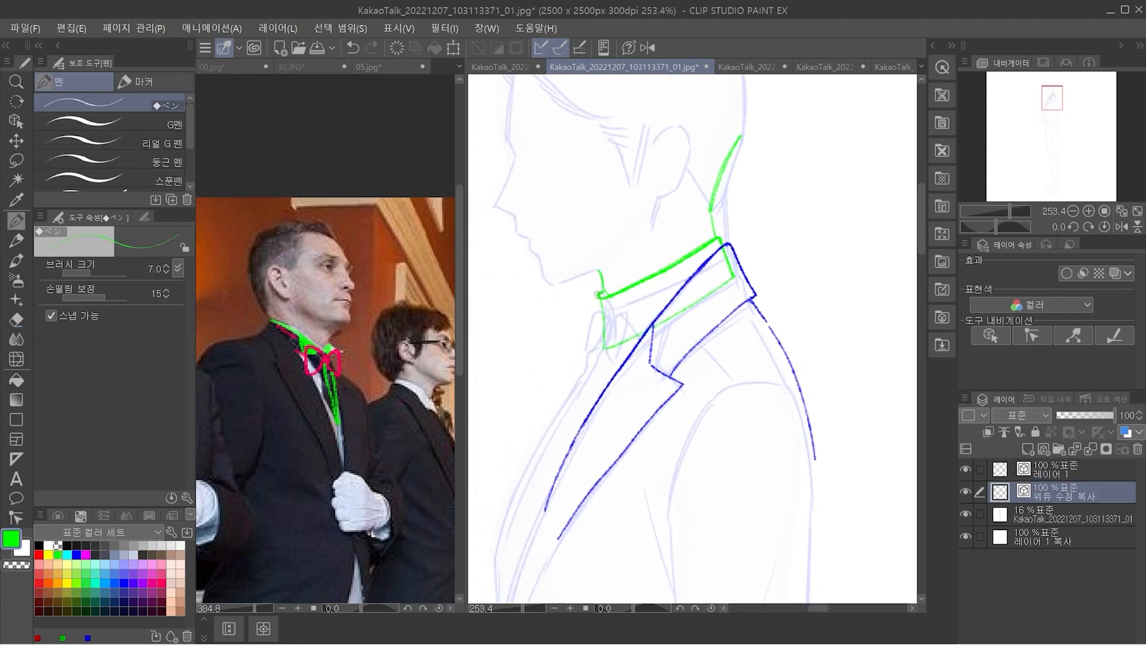
Thicken the shirt collar's front edge in green with a 7.0 brush
drag(598, 294, 603, 347)
scroll(860, 327, up, 2)
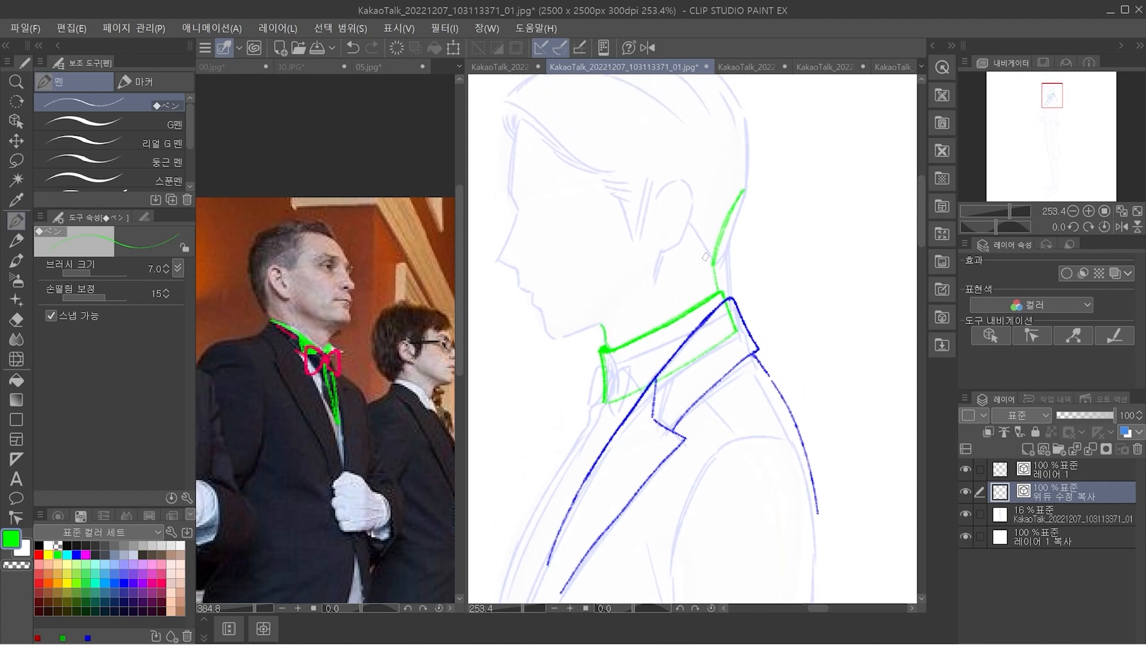
scroll(602, 353, up, 3)
Outline a narrow downward-pointing wedge in red with a 3.0 brush at the shirt collar's front opening
click(40, 554)
drag(601, 346, 607, 441)
key(ctrl+z)
drag(603, 351, 609, 442)
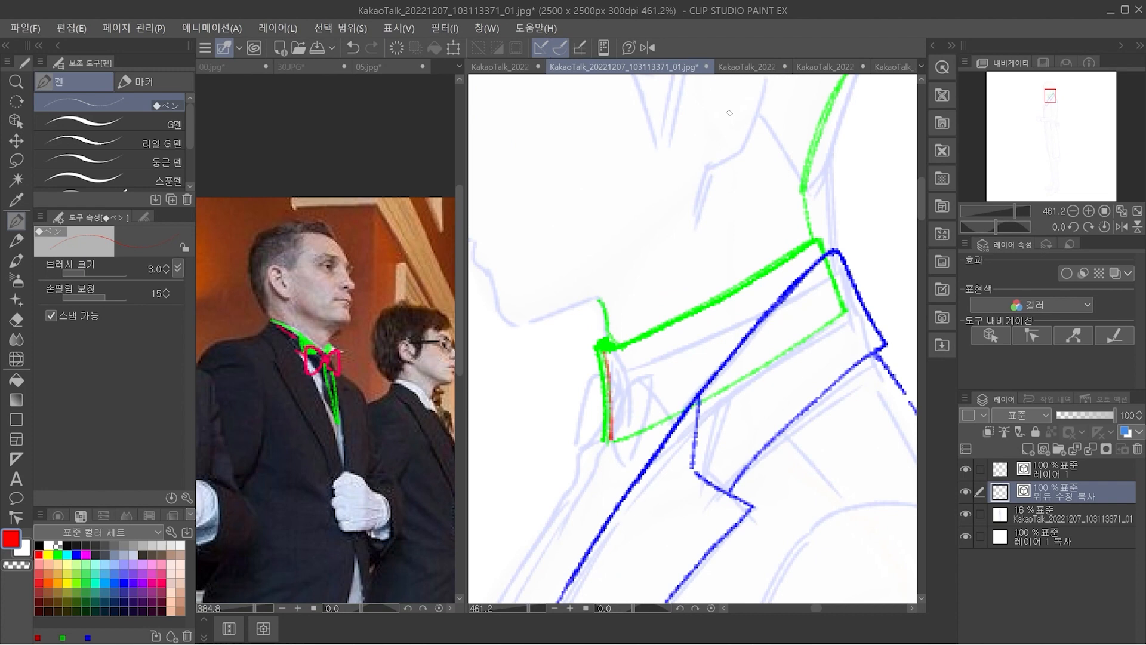
drag(595, 347, 609, 441)
drag(618, 344, 609, 445)
Erase the green inside the red wedge, then cap its top and reinforce its sides in red
key(e)
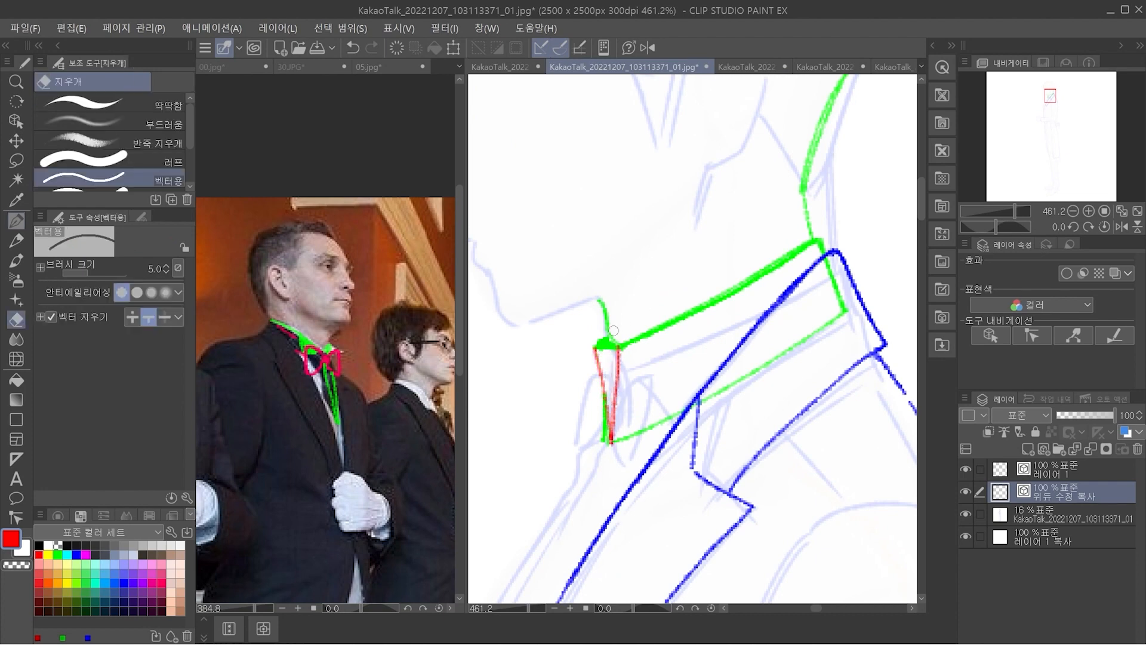
mouse_move(608, 355)
mouse_down()
mouse_move(618, 331)
mouse_move(598, 362)
mouse_move(611, 444)
mouse_up()
key(p)
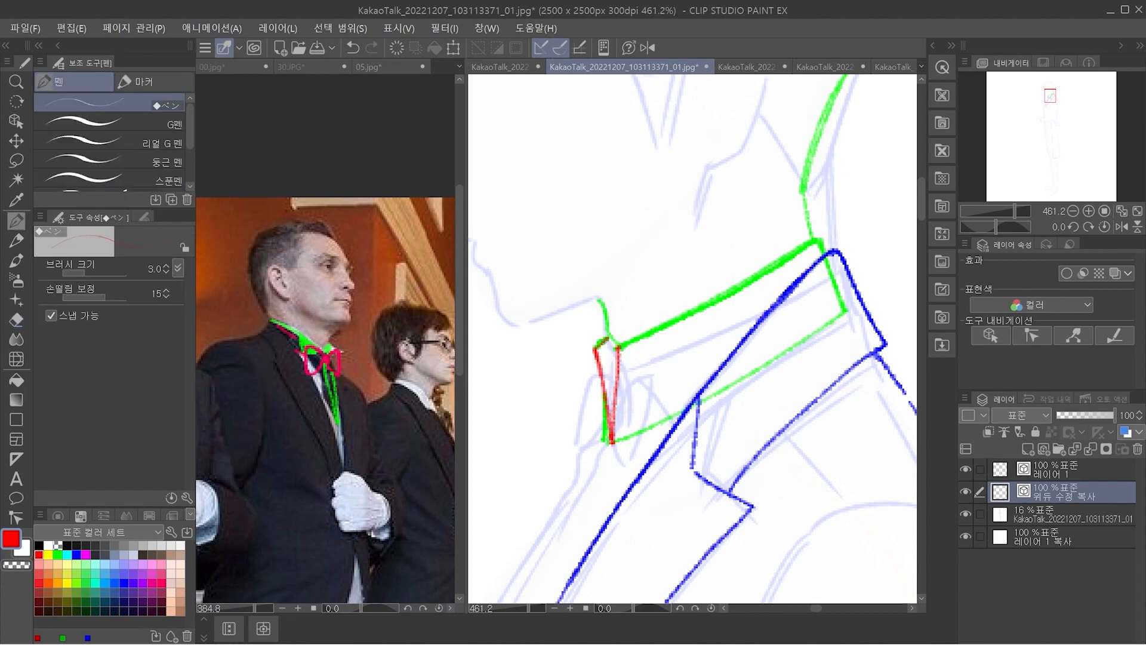
mouse_move(597, 339)
mouse_down()
mouse_move(621, 349)
mouse_move(610, 443)
mouse_up()
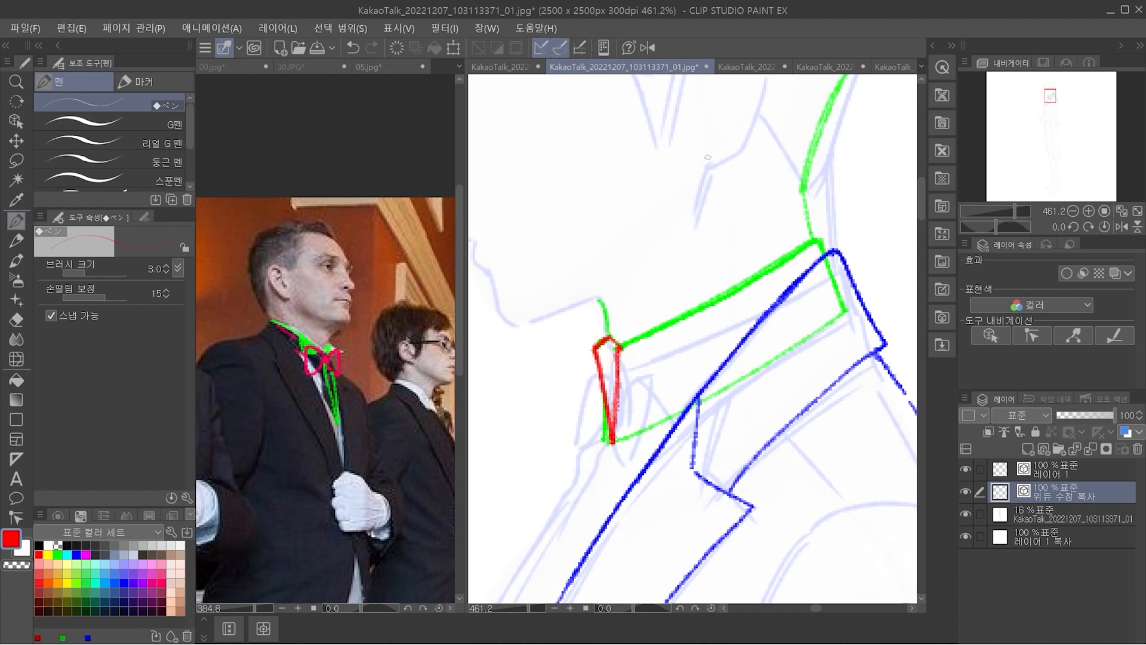
mouse_move(545, 357)
mouse_down()
mouse_move(499, 381)
mouse_move(511, 423)
mouse_move(502, 371)
mouse_move(496, 398)
mouse_move(508, 418)
mouse_up()
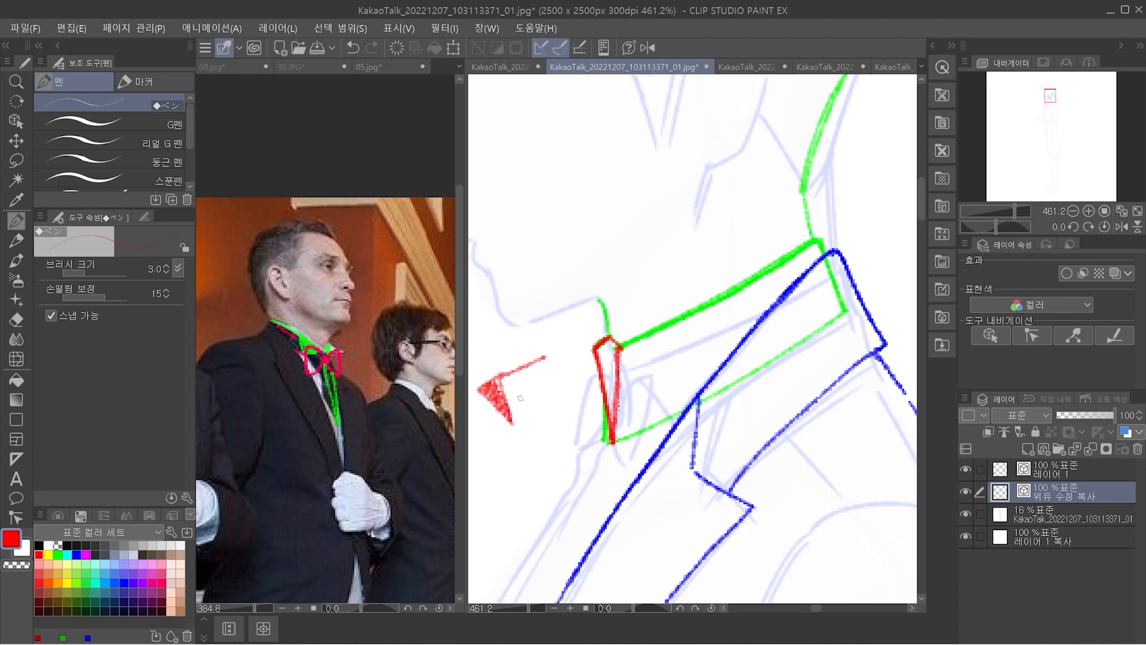
key(m)
mouse_move(569, 339)
mouse_down()
mouse_move(504, 435)
mouse_move(567, 340)
mouse_up()
key(Delete)
key(ctrl+d)
key(p)
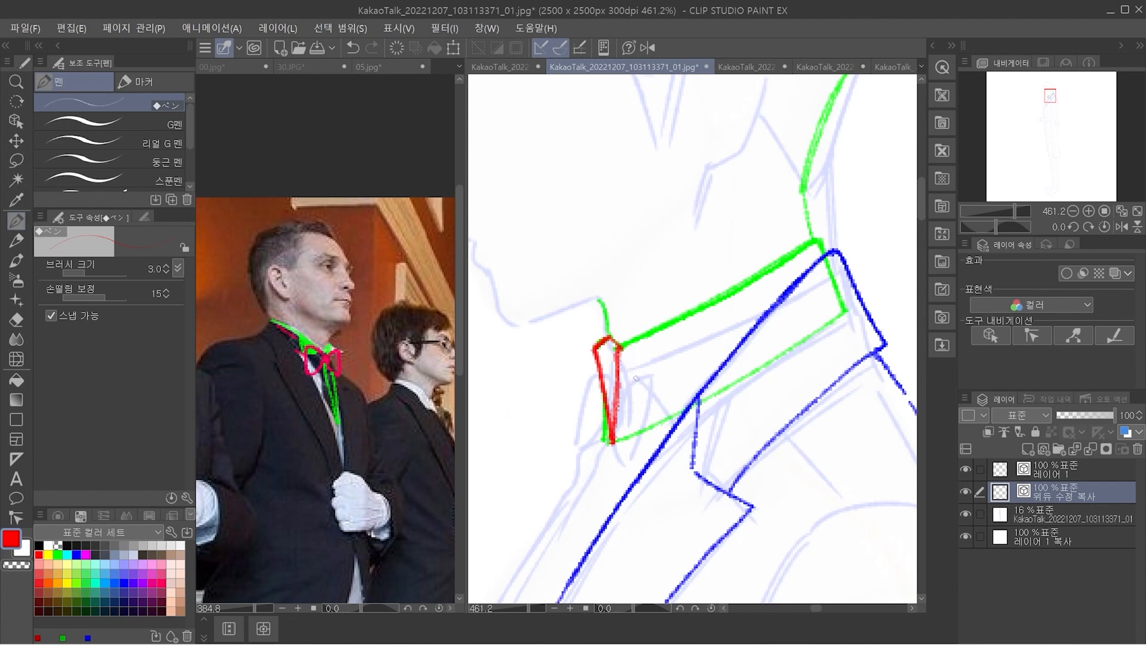
Draw the near folded wing tip of the shirt collar as a red triangle behind the front opening
drag(616, 410, 670, 324)
key(ctrl+z)
drag(616, 411, 670, 324)
drag(618, 397, 668, 408)
drag(669, 325, 668, 408)
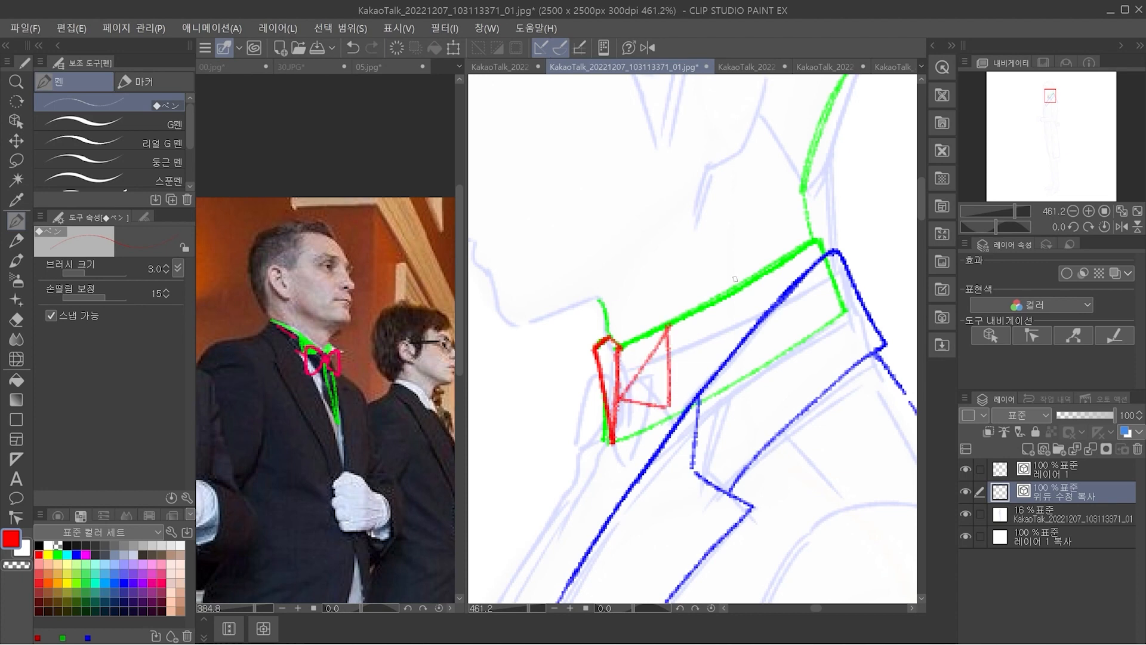
key(ctrl+z)
mouse_move(670, 326)
mouse_down()
mouse_move(670, 406)
mouse_move(621, 402)
mouse_move(671, 408)
mouse_up()
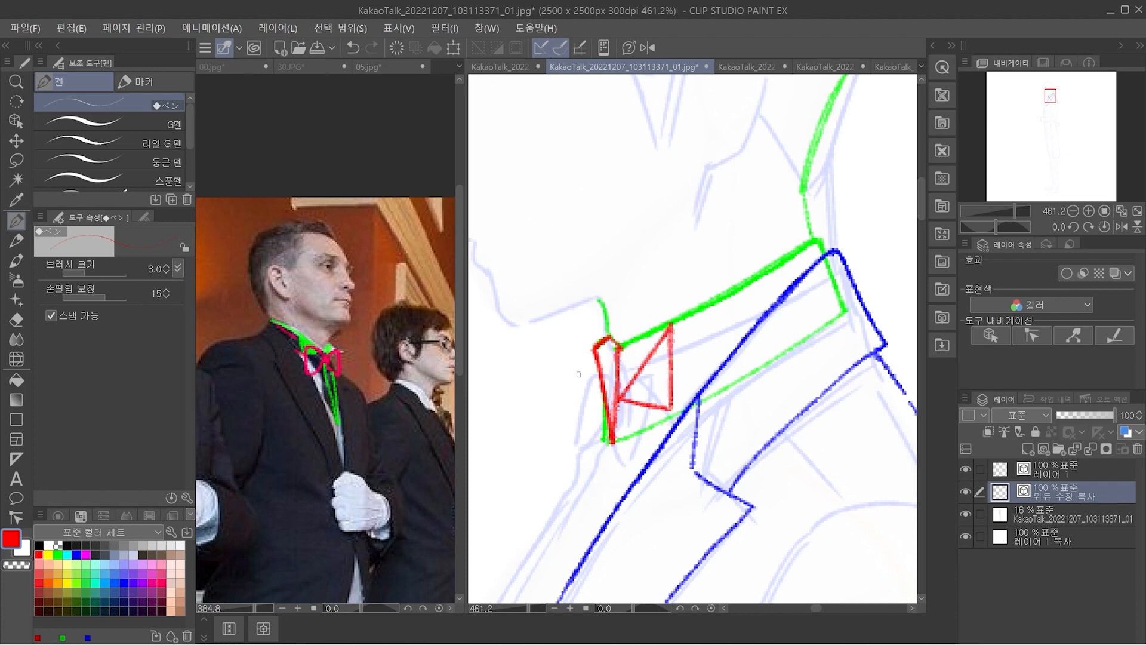
mouse_move(619, 348)
mouse_down()
mouse_move(568, 370)
mouse_move(555, 415)
mouse_up()
key(ctrl+z)
key(ctrl+z)
key(ctrl+z)
drag(524, 370, 510, 417)
key(e)
mouse_move(517, 373)
mouse_down()
mouse_move(499, 385)
mouse_move(506, 414)
mouse_up()
drag(516, 376, 524, 368)
key(p)
drag(507, 413, 518, 446)
key(e)
drag(535, 362, 515, 446)
Shape the collar's far wing tip in red and erase the wedge's outer upper lines
key(p)
key(e)
mouse_move(611, 341)
mouse_down()
mouse_move(594, 358)
mouse_move(602, 368)
mouse_up()
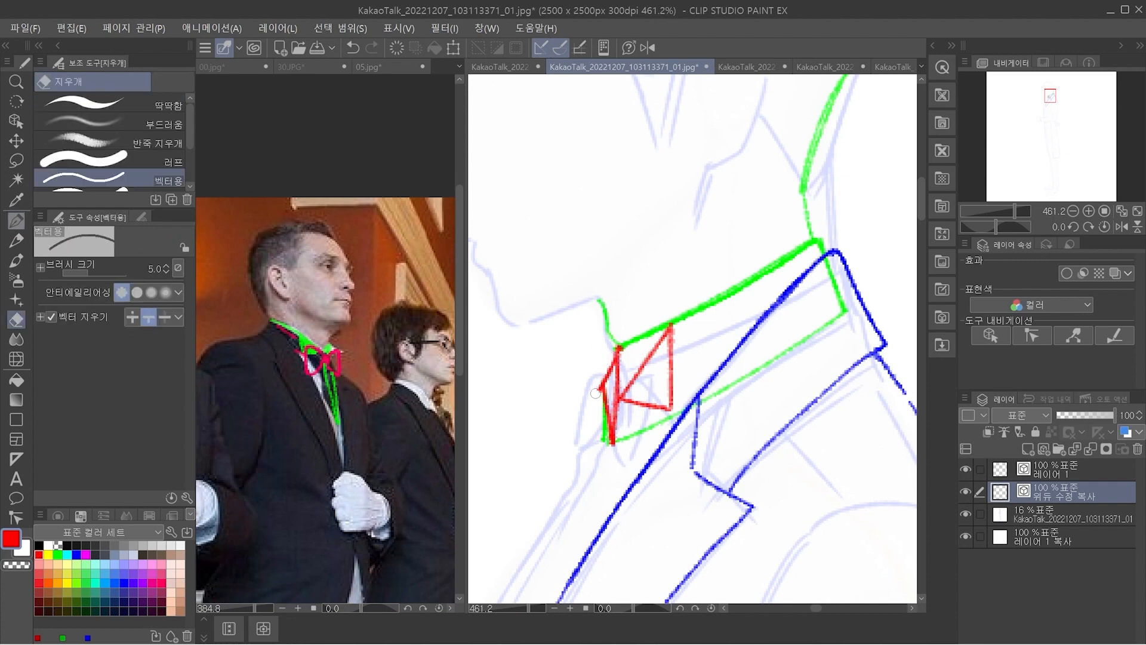
Add a new layer above the collar layer and, on the collar layer, erase the green top edge between the two red wing tips
key(p)
scroll(689, 369, down, 5)
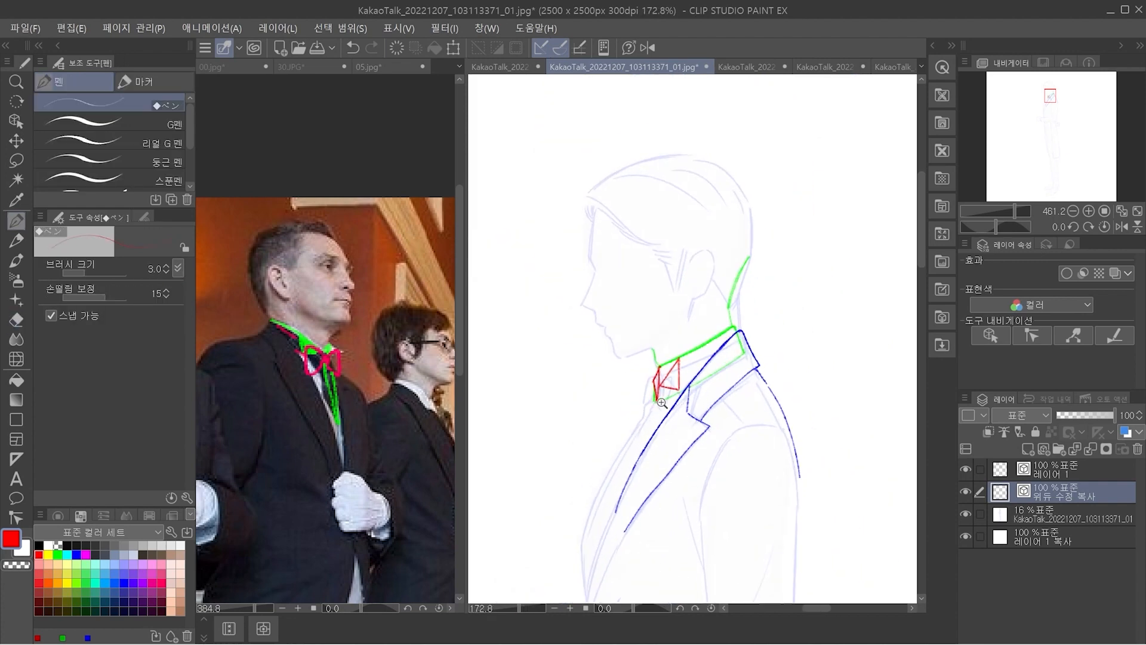
scroll(689, 370, up, 4)
drag(713, 364, 665, 346)
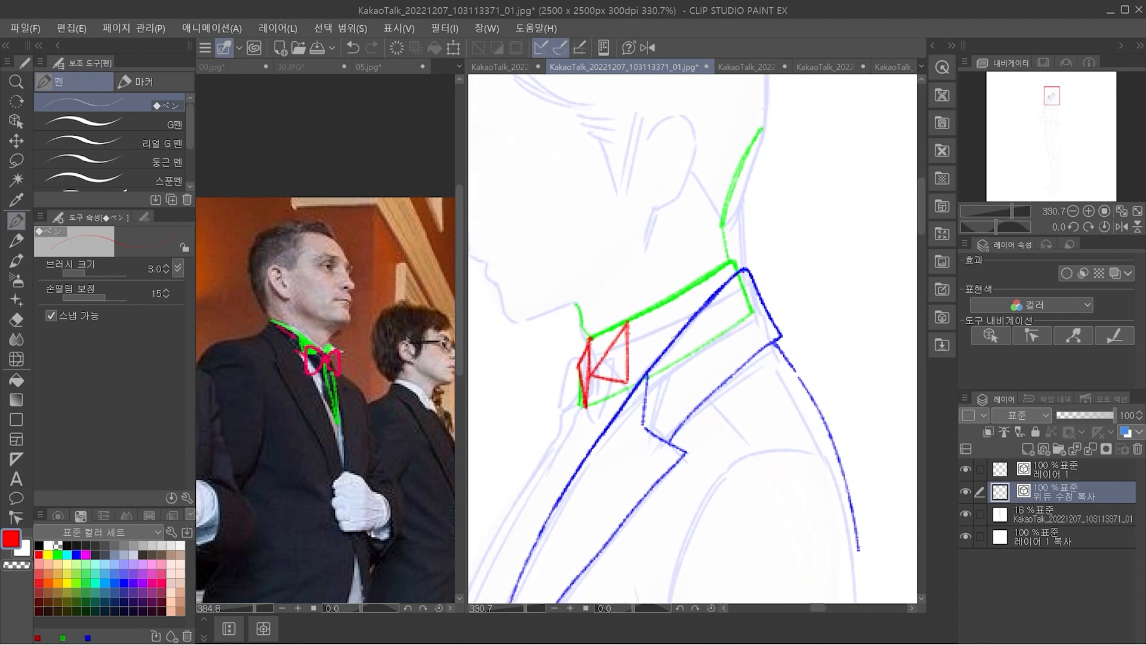
key(ctrl+shift+n)
key(alt+bracketleft)
key(e)
click(608, 332)
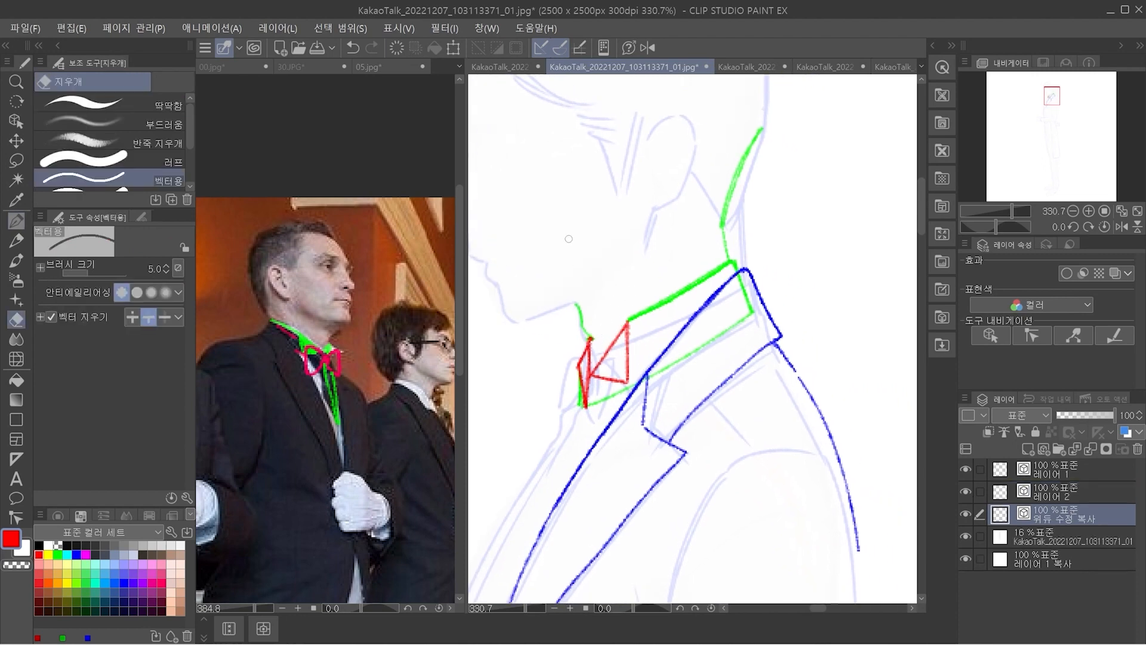
Draw a green curve for the collar's inner edge, from the front neck line down to the near red wing tip
scroll(579, 310, up, 4)
key(p)
key(ctrl+z)
click(58, 554)
drag(604, 361, 615, 411)
key(ctrl+z)
scroll(510, 483, up, 2)
Shade the narrow far wing tip of the collar solid red
click(39, 554)
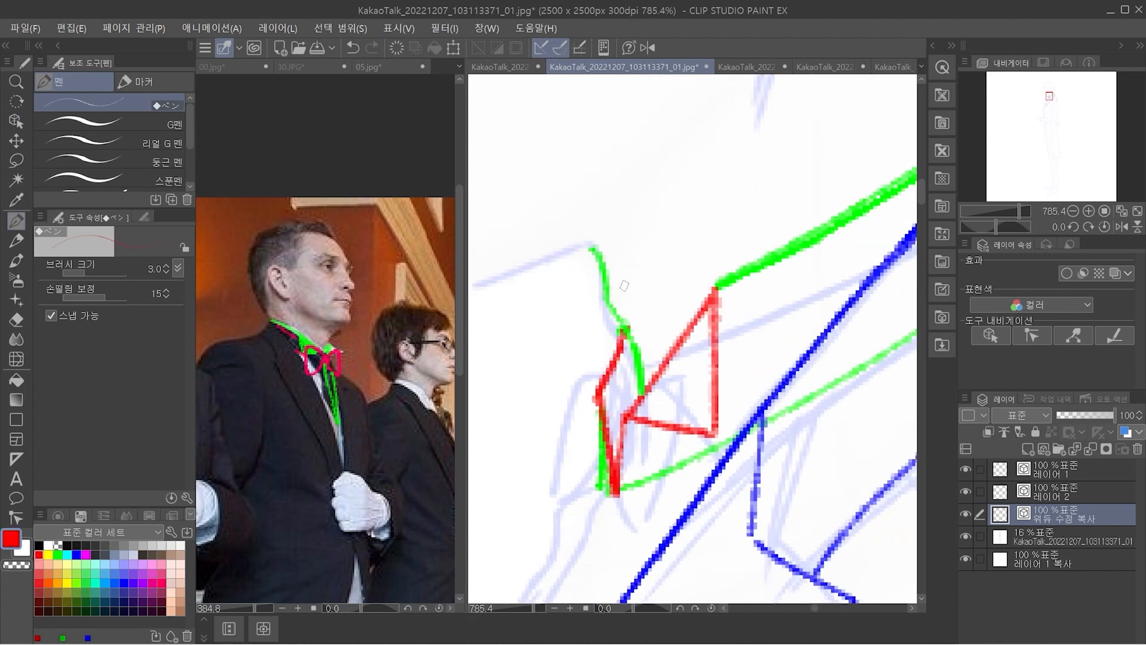
mouse_move(628, 337)
mouse_down()
mouse_move(604, 394)
mouse_move(620, 382)
mouse_move(610, 460)
mouse_move(617, 411)
mouse_move(611, 444)
mouse_move(635, 392)
mouse_up()
drag(681, 327, 674, 376)
drag(808, 340, 785, 375)
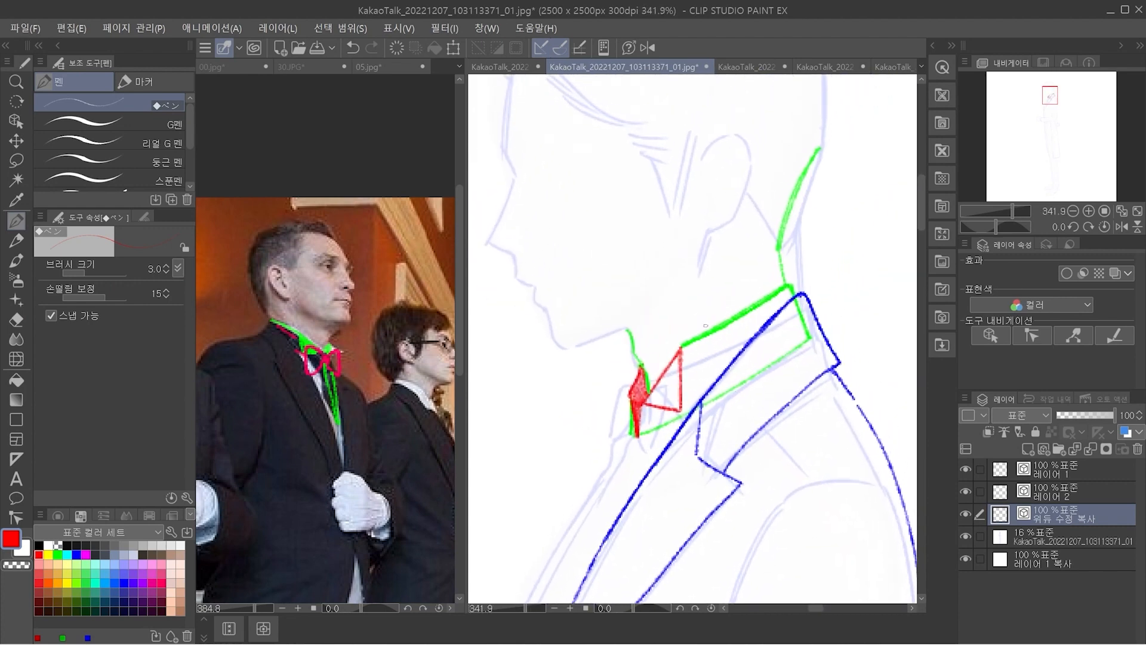
On a new layer, sketch a magenta bow tie with two loops and a central knot in the blank area before the chest
key(ctrl+shift+n)
click(152, 583)
drag(642, 448, 724, 438)
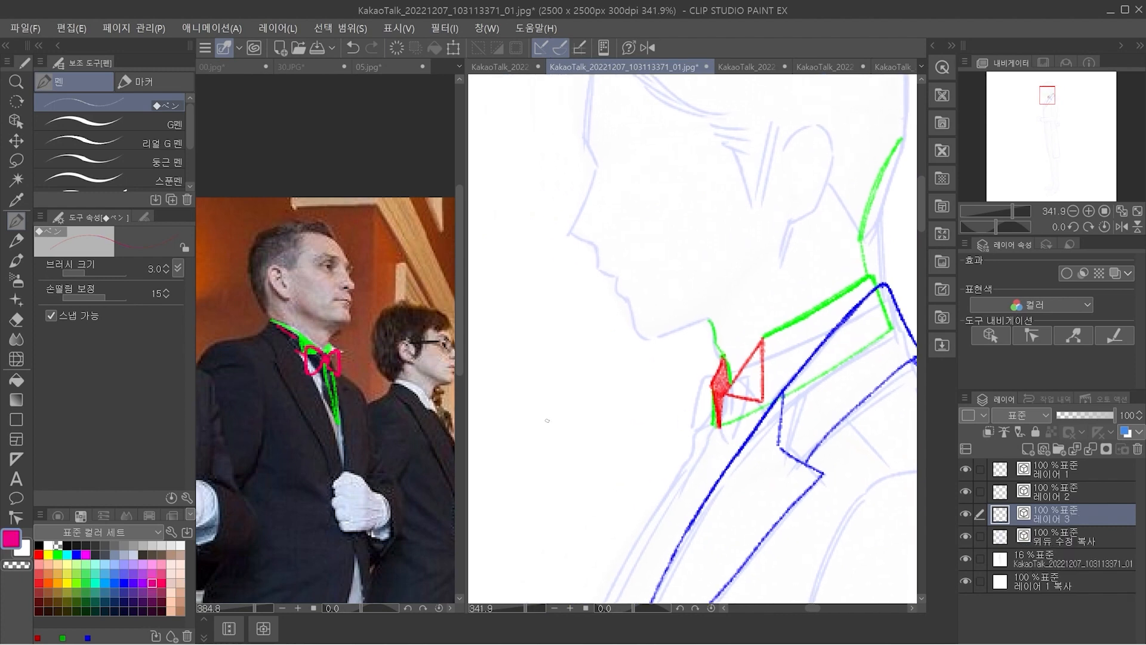
mouse_move(563, 416)
mouse_down()
mouse_move(522, 463)
mouse_move(561, 461)
mouse_up()
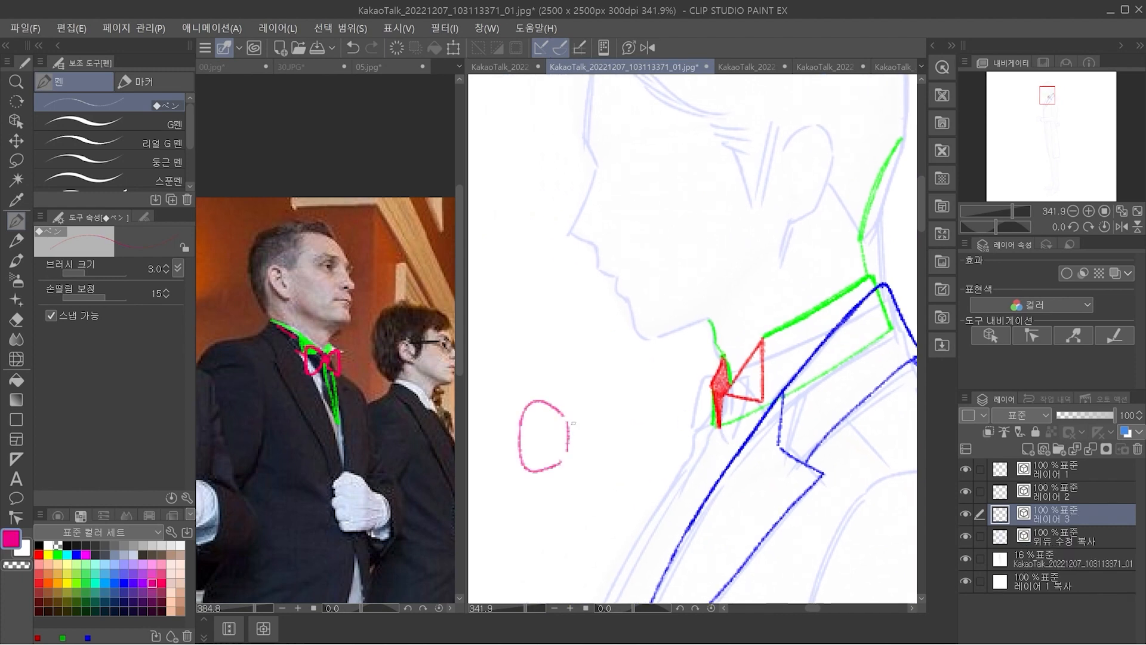
mouse_move(591, 419)
mouse_down()
mouse_move(618, 411)
mouse_move(619, 466)
mouse_up()
key(ctrl+z)
mouse_move(582, 419)
mouse_down()
mouse_move(620, 411)
mouse_move(619, 465)
mouse_up()
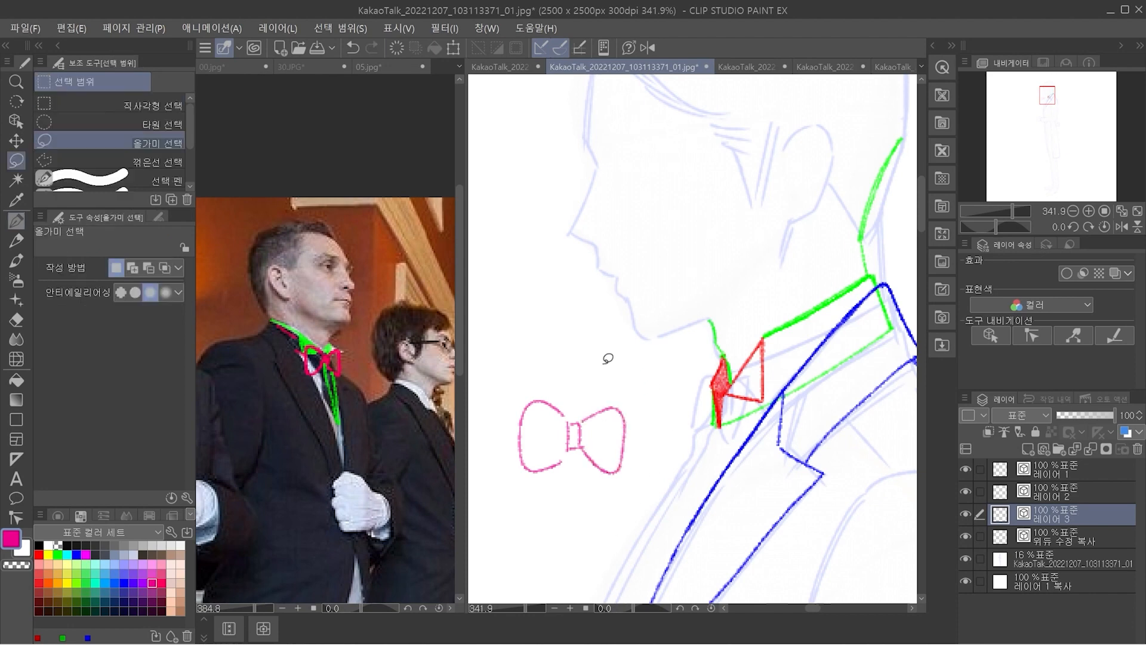
Delete the first bow tie and redraw it smaller in magenta, with a rounded knot and fold lines
mouse_move(588, 363)
mouse_down()
mouse_move(586, 384)
mouse_move(561, 378)
mouse_up()
key(m)
mouse_move(627, 345)
mouse_down()
mouse_move(639, 463)
mouse_move(635, 441)
mouse_up()
key(Delete)
key(ctrl+d)
key(p)
mouse_move(567, 418)
mouse_down()
mouse_move(570, 443)
mouse_move(597, 403)
mouse_move(607, 420)
mouse_move(601, 459)
mouse_move(580, 464)
mouse_move(565, 416)
mouse_move(544, 402)
mouse_move(533, 412)
mouse_move(534, 449)
mouse_move(556, 446)
mouse_up()
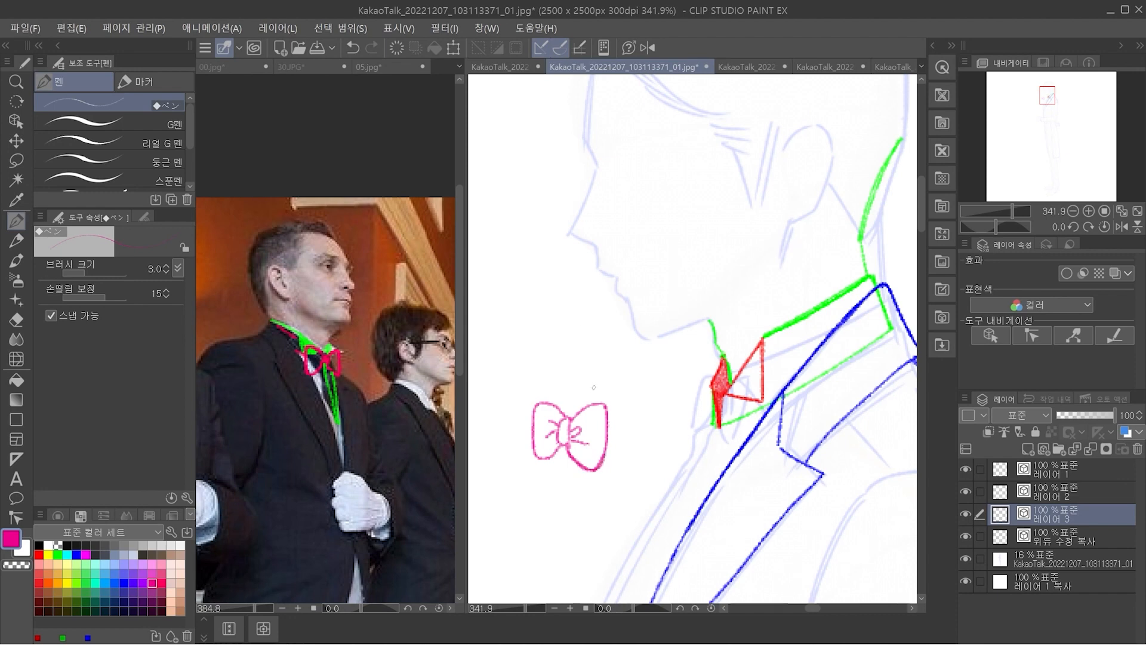
drag(534, 368, 535, 392)
drag(531, 386, 543, 388)
key(ctrl+z)
key(ctrl+z)
key(ctrl+z)
Select the whole magenta bow tie and move it onto the front of the collar beneath the chin
key(m)
mouse_move(626, 373)
mouse_down()
mouse_move(521, 472)
mouse_move(636, 419)
mouse_up()
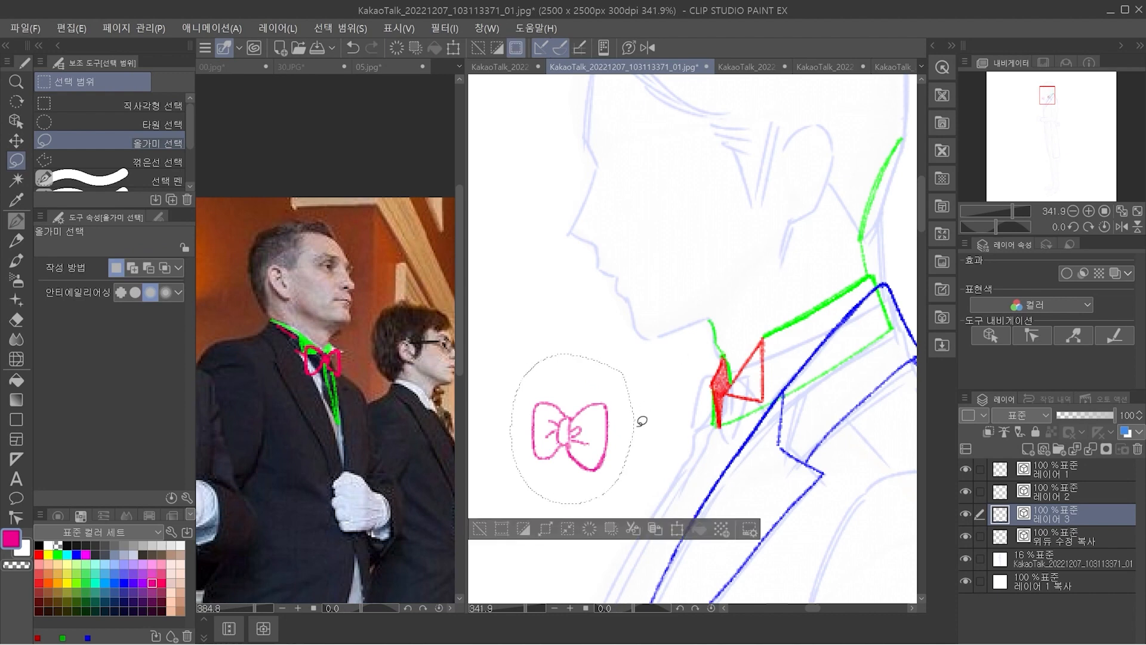
key(ctrl+t)
mouse_move(600, 470)
mouse_down()
mouse_move(733, 438)
mouse_move(745, 451)
mouse_up()
key(space)
drag(847, 386, 775, 423)
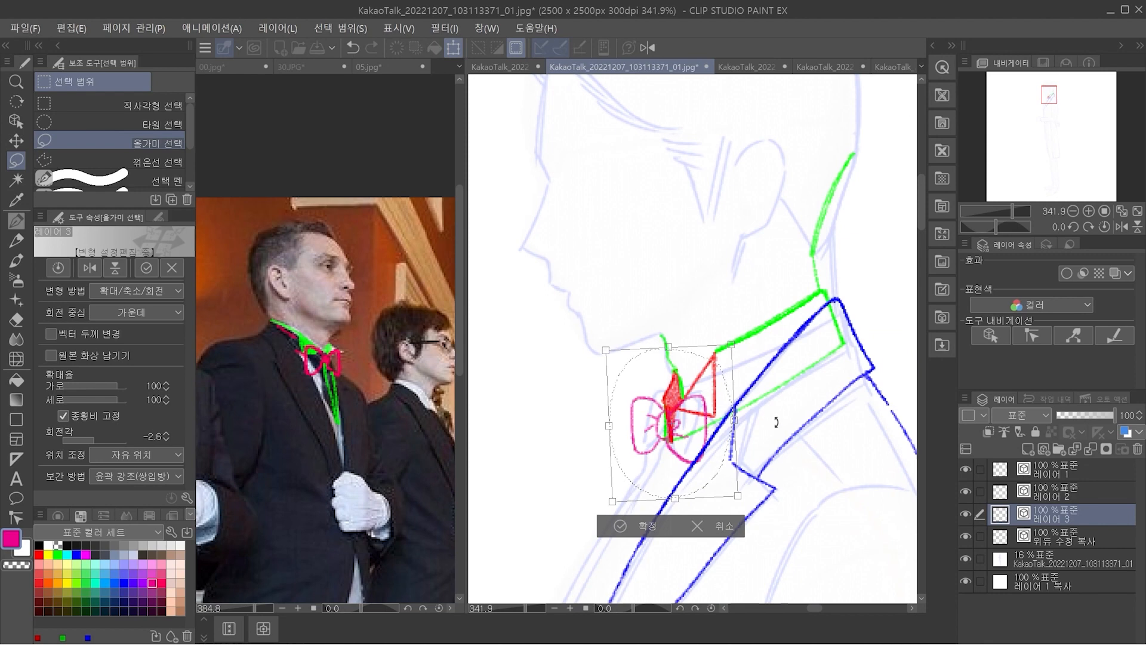
Fit the bow tie's size, tilt and position to the collar opening, and bring its layer to the top of the stack
scroll(776, 423, down, 2)
drag(740, 418, 753, 379)
key(space)
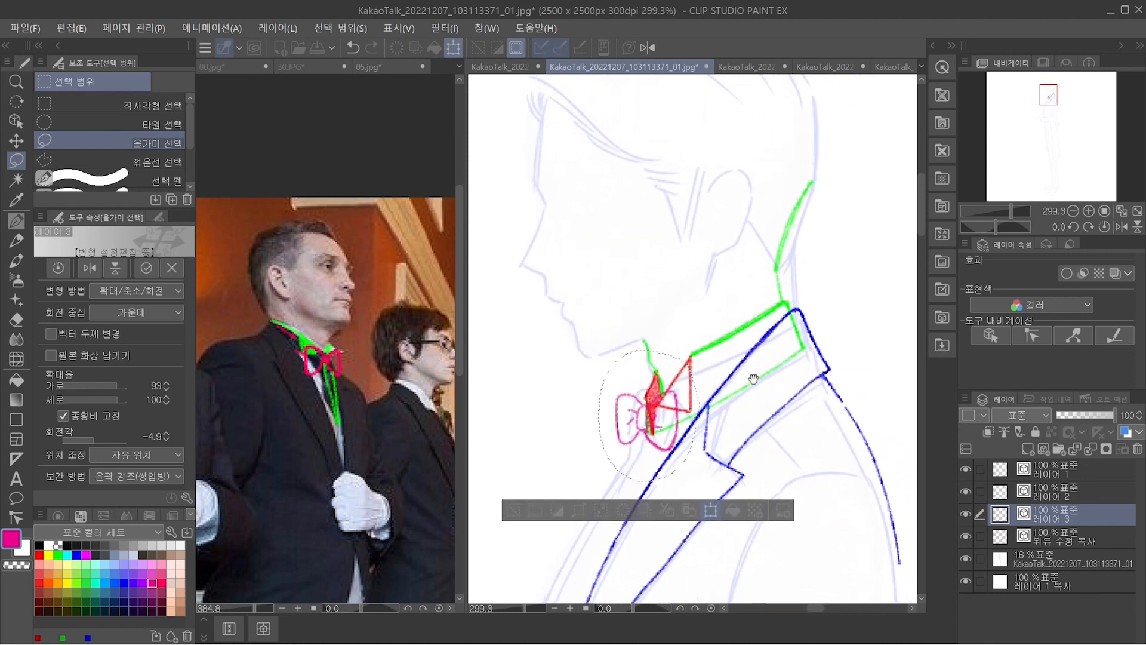
drag(700, 349, 726, 325)
key(ctrl+z)
key(space)
drag(827, 440, 797, 419)
key(Return)
key(ctrl+space)
drag(660, 440, 639, 456)
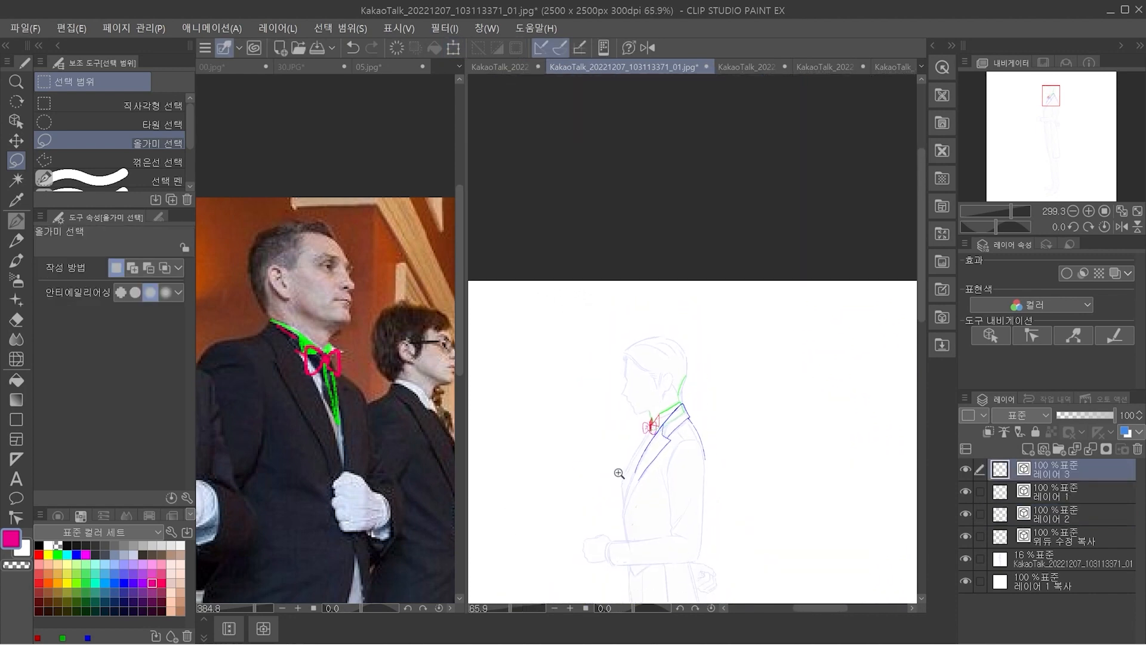
key(space)
drag(767, 465, 762, 310)
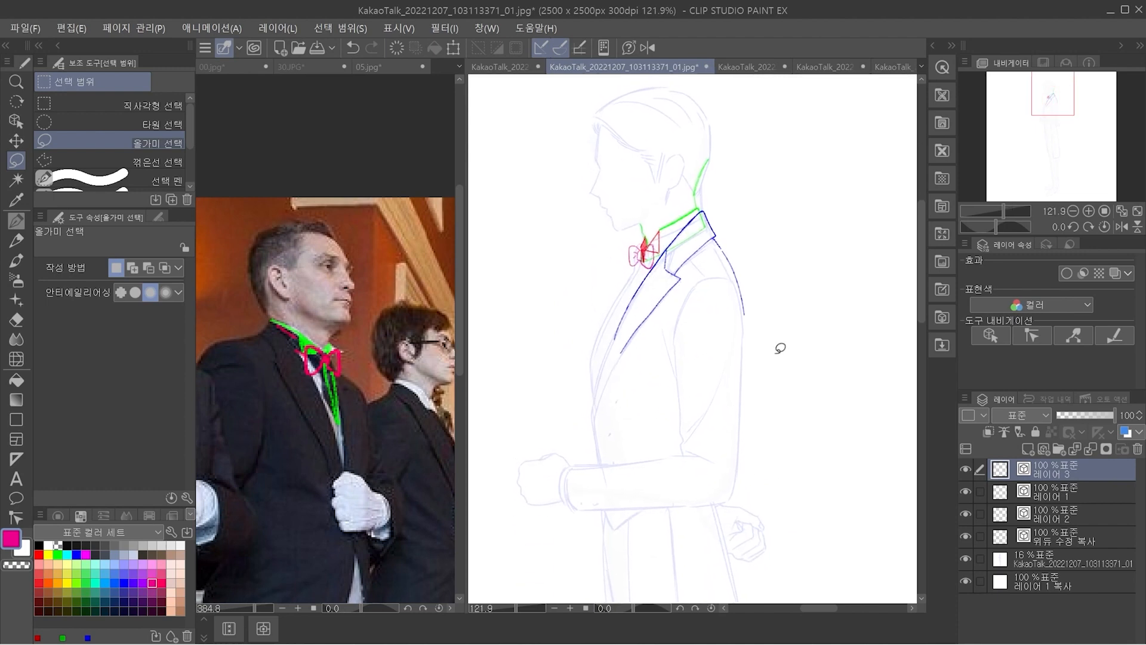
Examine the bow tie's proportions against the whole figure and up close at the collar
key(ctrl+space)
drag(822, 413, 816, 435)
key(space)
drag(802, 542, 748, 483)
key(ctrl+space)
drag(774, 435, 762, 462)
key(space)
drag(814, 539, 802, 514)
key(ctrl+space)
drag(686, 282, 780, 312)
Stretch the bow tie vertically to 137% with the aspect ratio unlocked, keeping its width at 100%
key(ctrl+t)
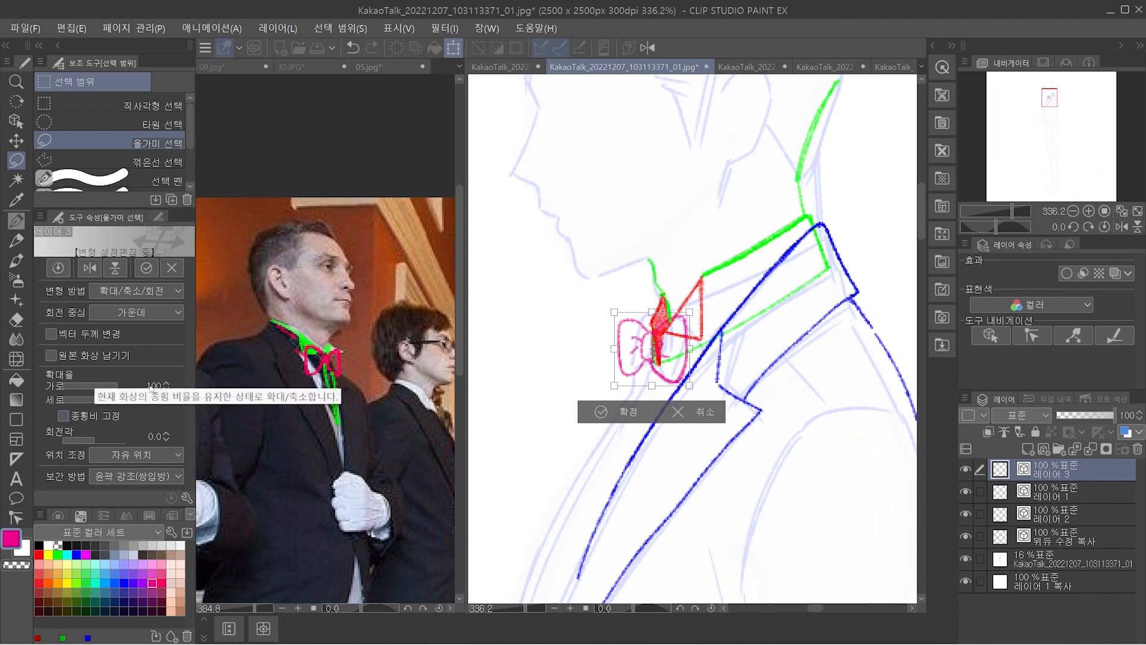
drag(652, 385, 651, 401)
drag(652, 311, 652, 300)
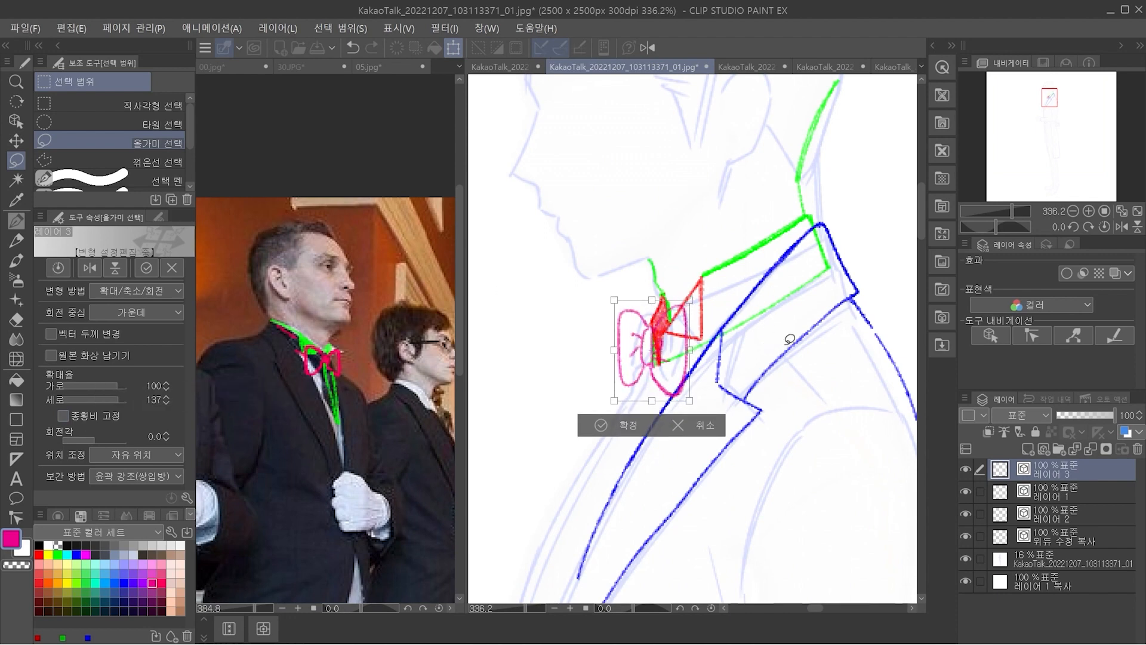
click(620, 425)
Mask out the red and green collar lines that lie behind the bow tie on the collar layer
mouse_move(710, 412)
mouse_down()
mouse_move(620, 357)
mouse_move(590, 394)
mouse_move(671, 497)
mouse_move(715, 428)
mouse_up()
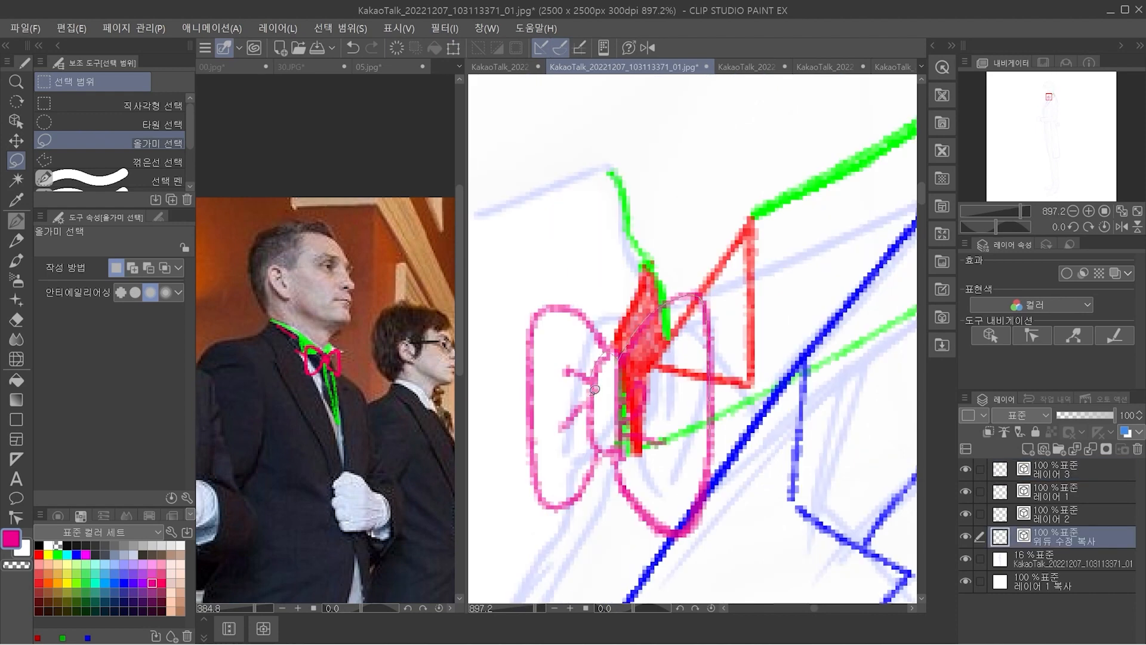
key(Delete)
scroll(763, 375, down, 5)
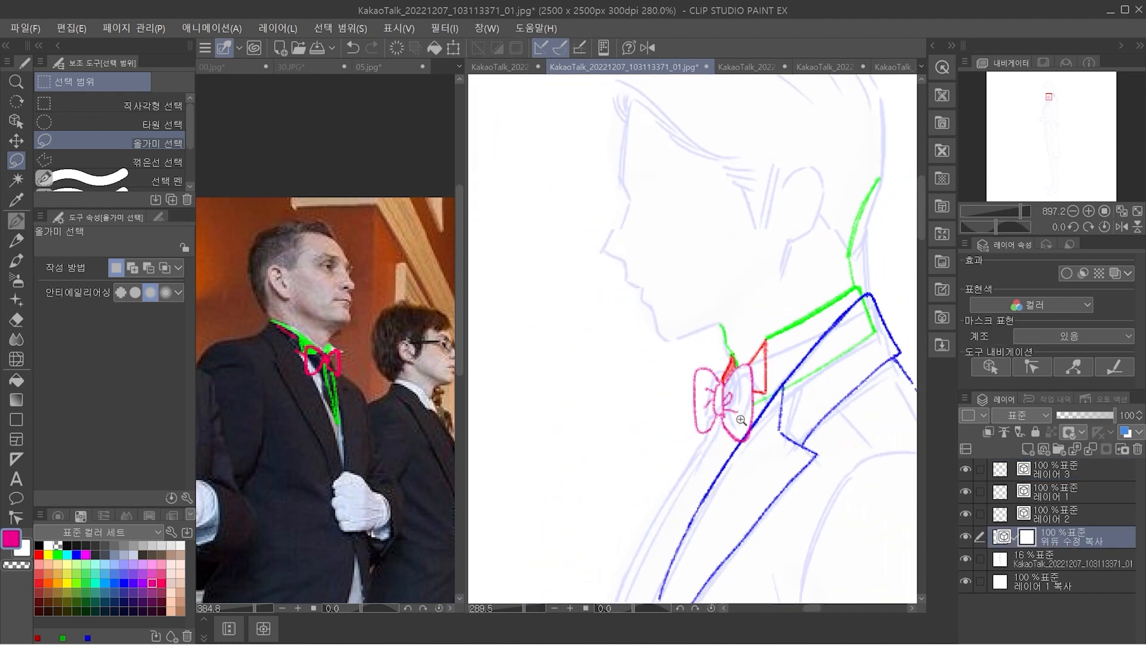
scroll(770, 476, down, 2)
drag(770, 475, 672, 404)
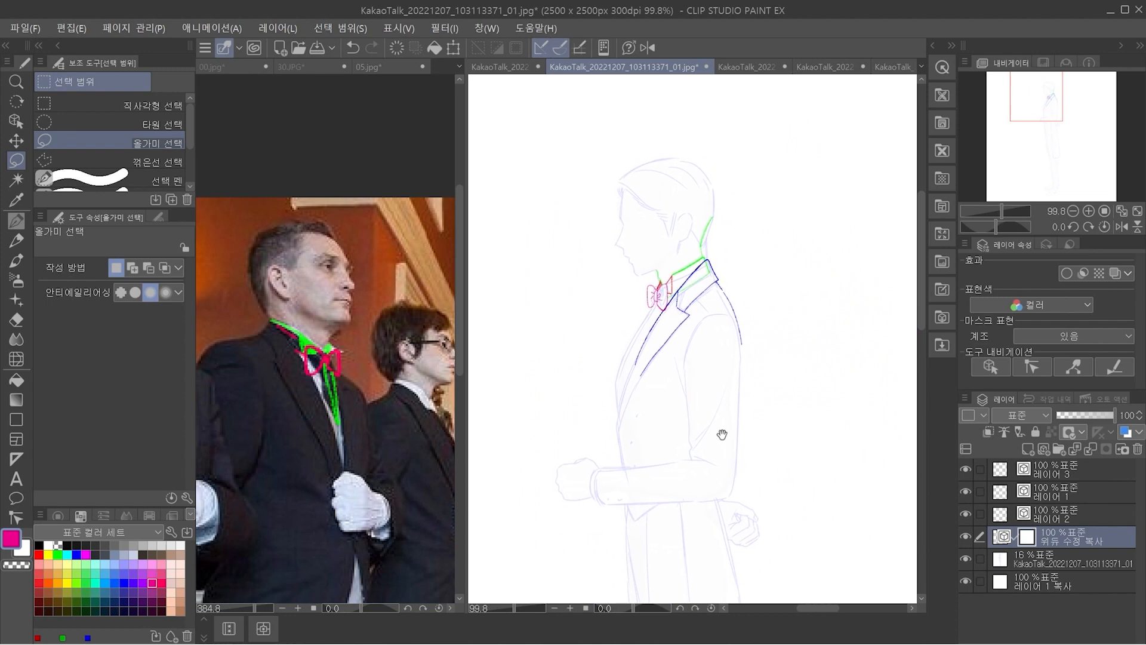
drag(785, 525, 768, 447)
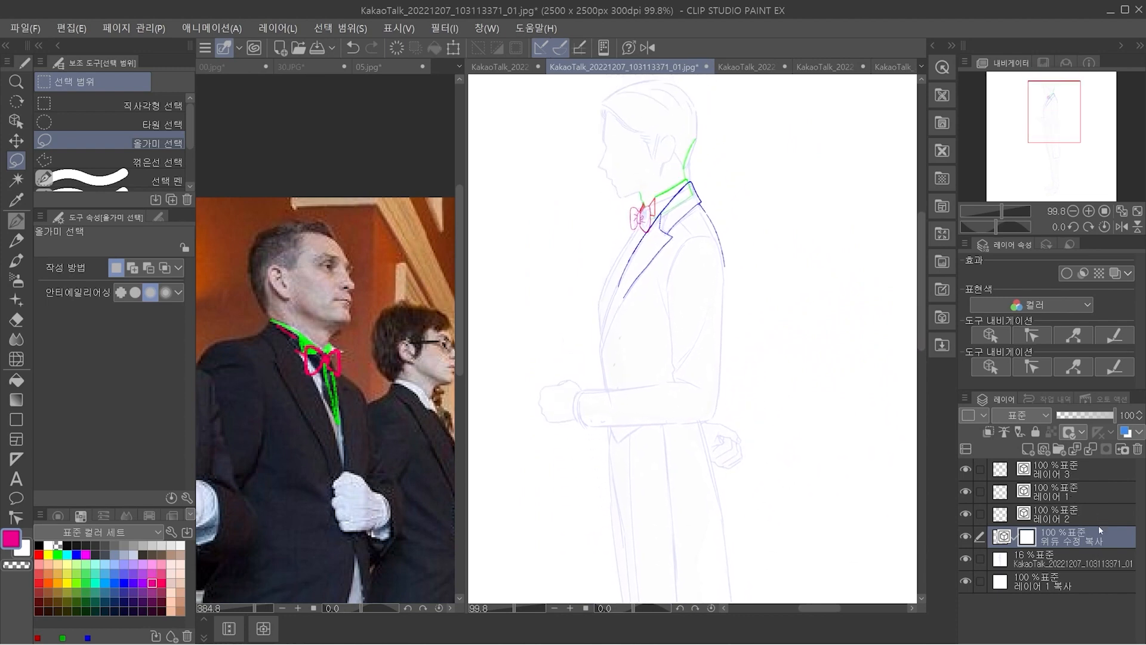